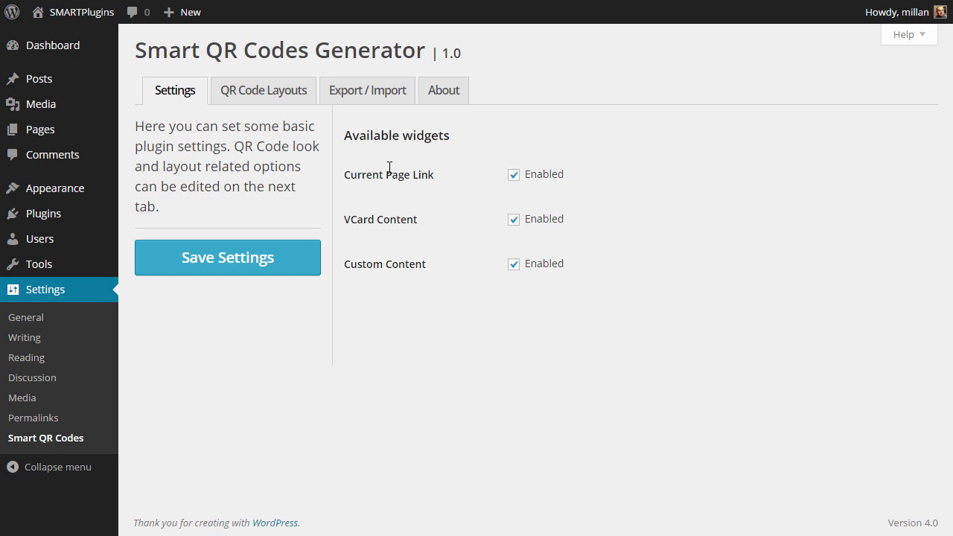
- Show the QR Code Layouts tab, which lists only the black-on-white Default Layout
left_click(274, 92)
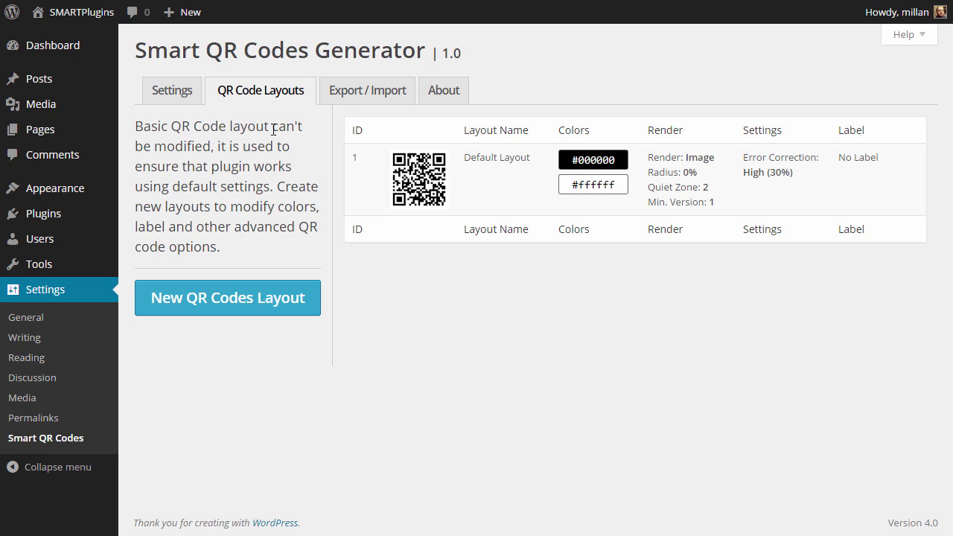
- Collapse the WordPress admin sidebar to icons only
left_click(77, 469)
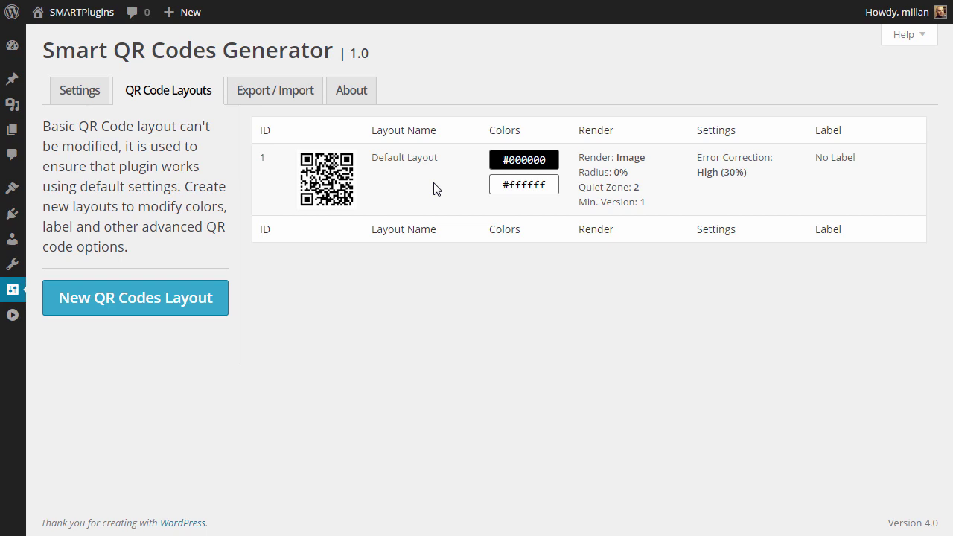
- Start a new QR layout with #9e1111 dark red fill on a #fffad6 cream background
left_click(180, 304)
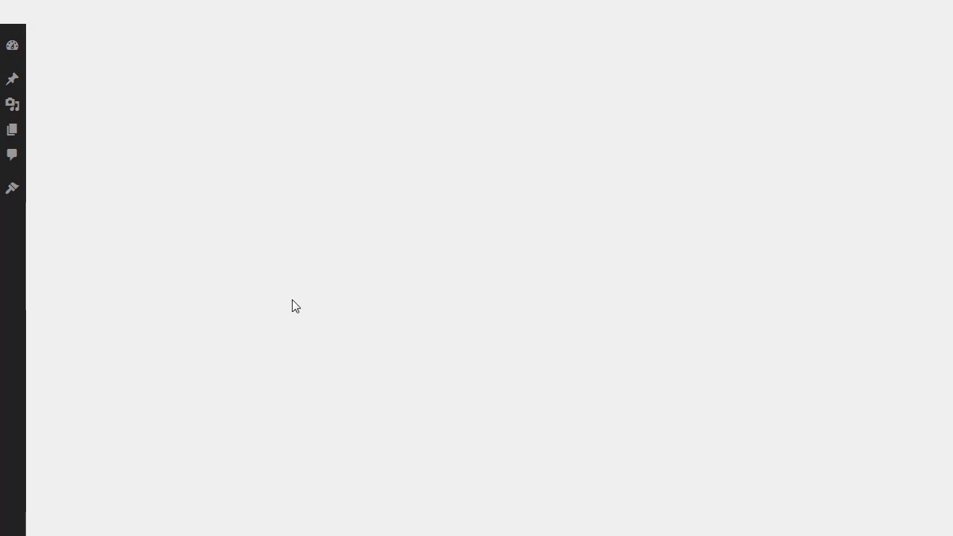
scroll(353, 270, "down", 2)
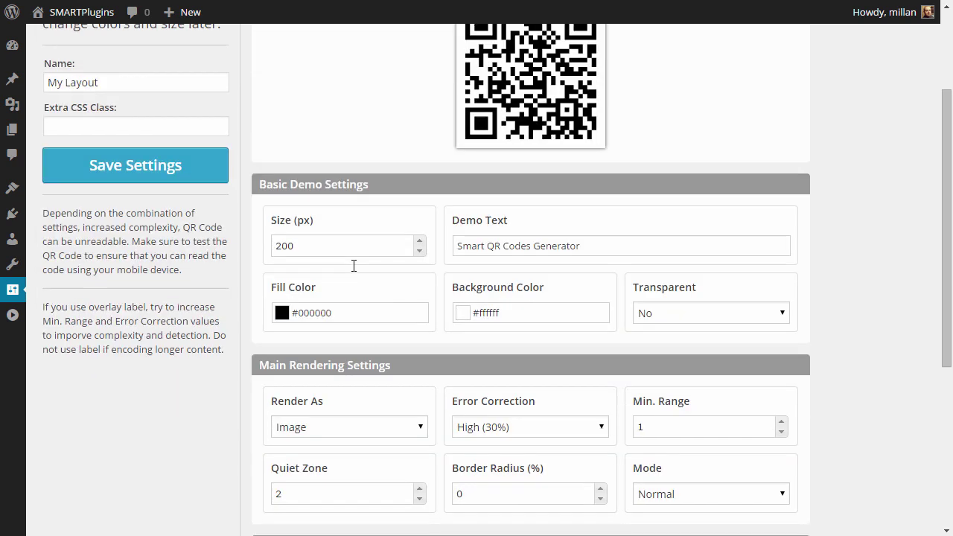
scroll(353, 266, "up", 1)
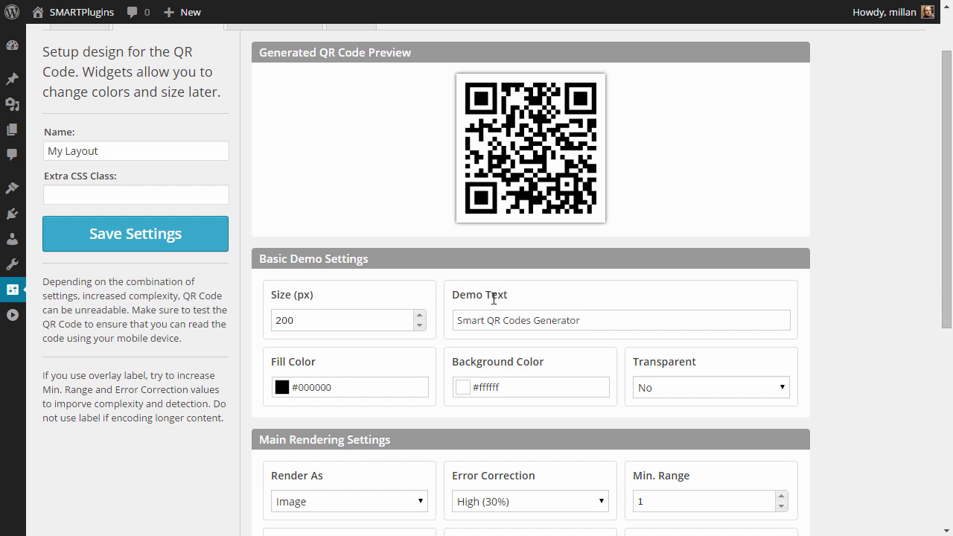
left_click(348, 386)
left_click_drag(348, 297, 375, 280)
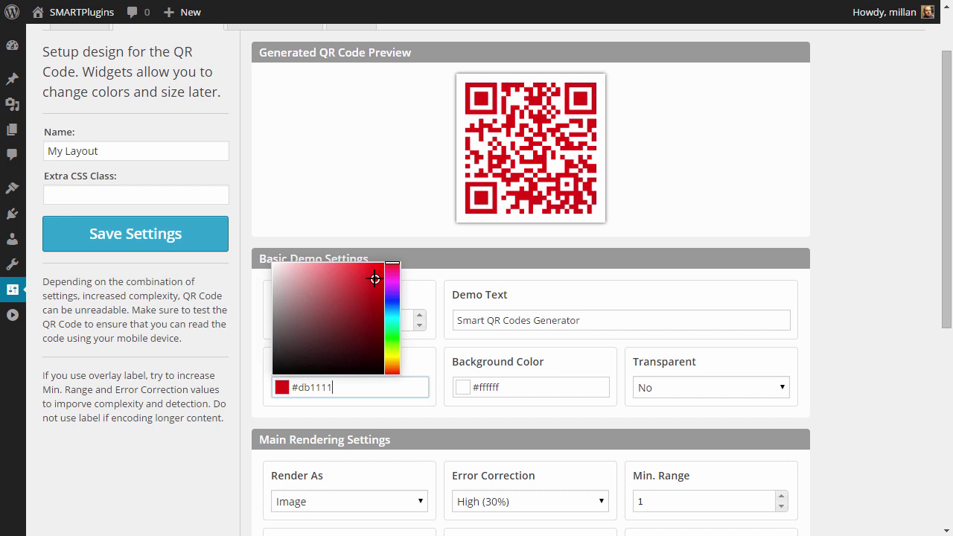
left_click(503, 388)
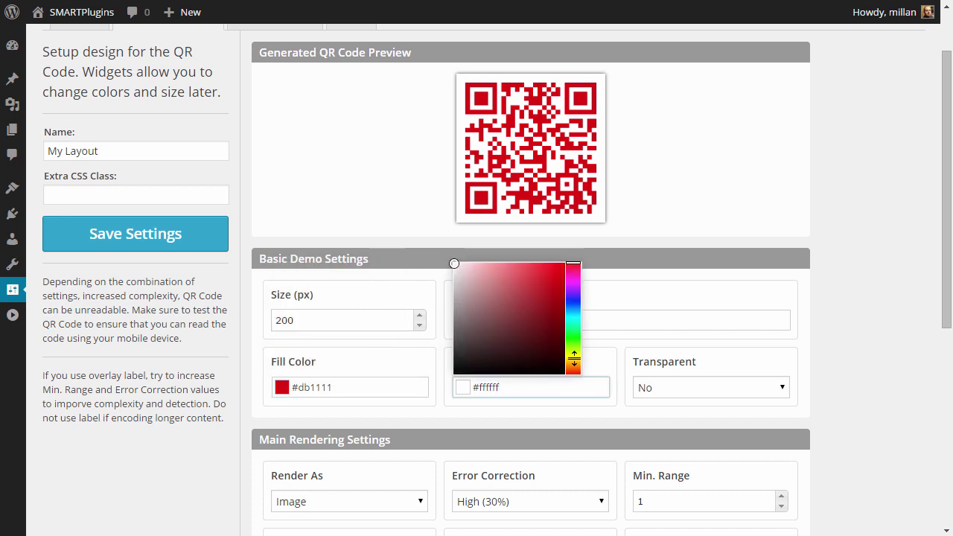
left_click(574, 358)
left_click(471, 264)
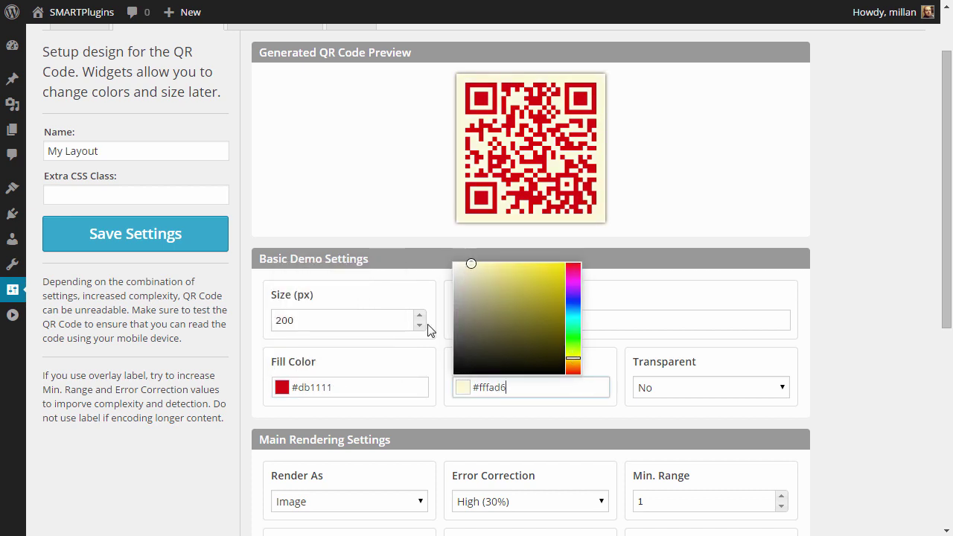
left_click(345, 387)
left_click(375, 314)
left_click(372, 305)
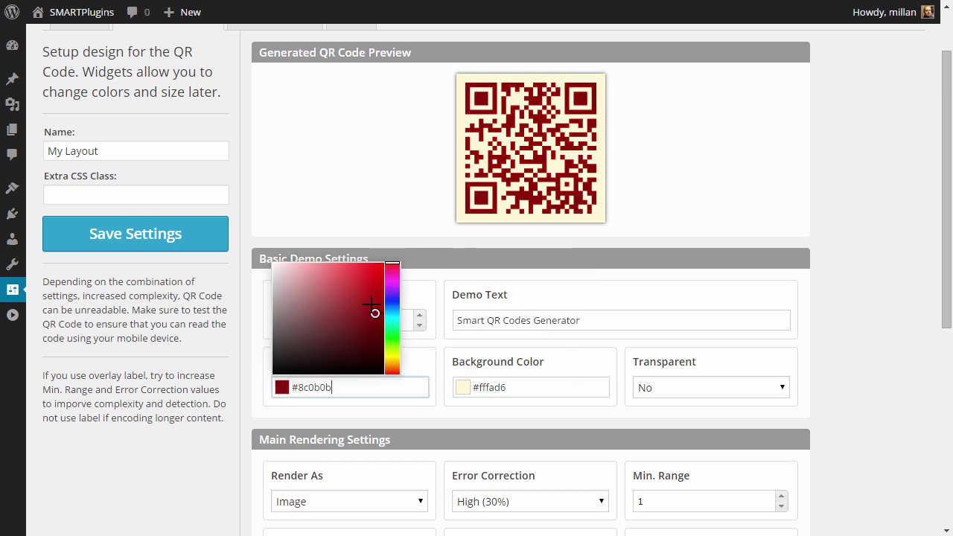
left_click(576, 320)
- Change the layout size from 200 to 400 px
left_click(279, 321)
left_click_drag(276, 320, 280, 321)
type("400")
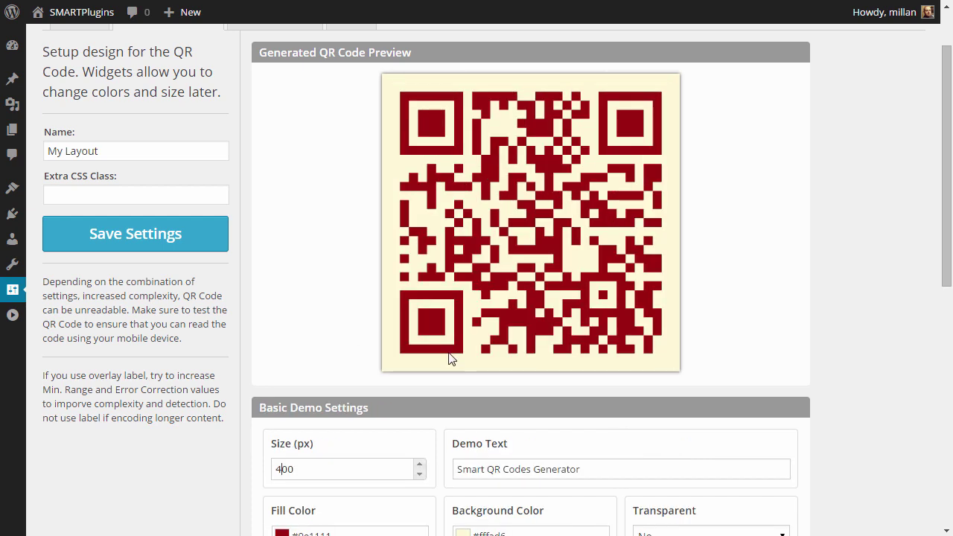
scroll(756, 386, "down", 1)
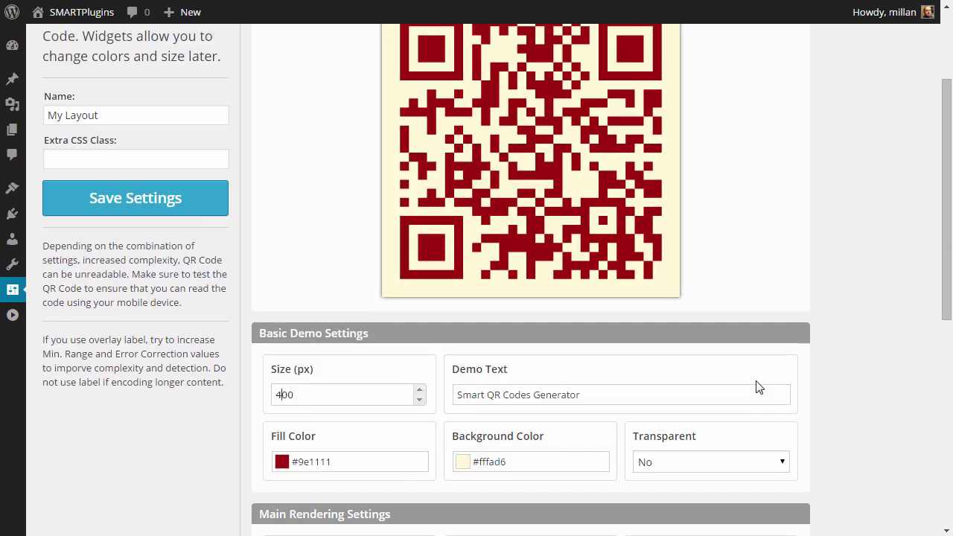
left_click(694, 462)
left_click(680, 480)
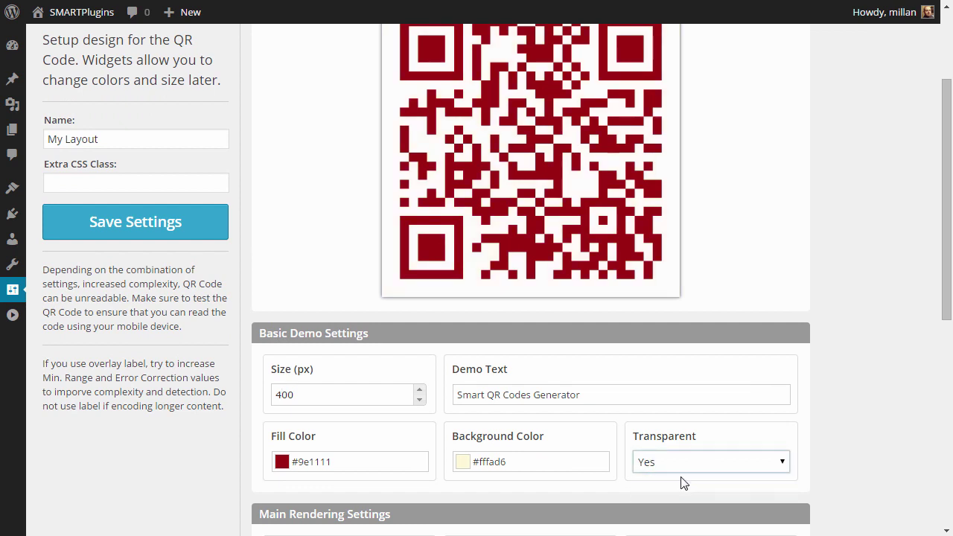
left_click(689, 466)
left_click(667, 493)
left_click(645, 387)
left_click(664, 361)
scroll(663, 360, "down", 4)
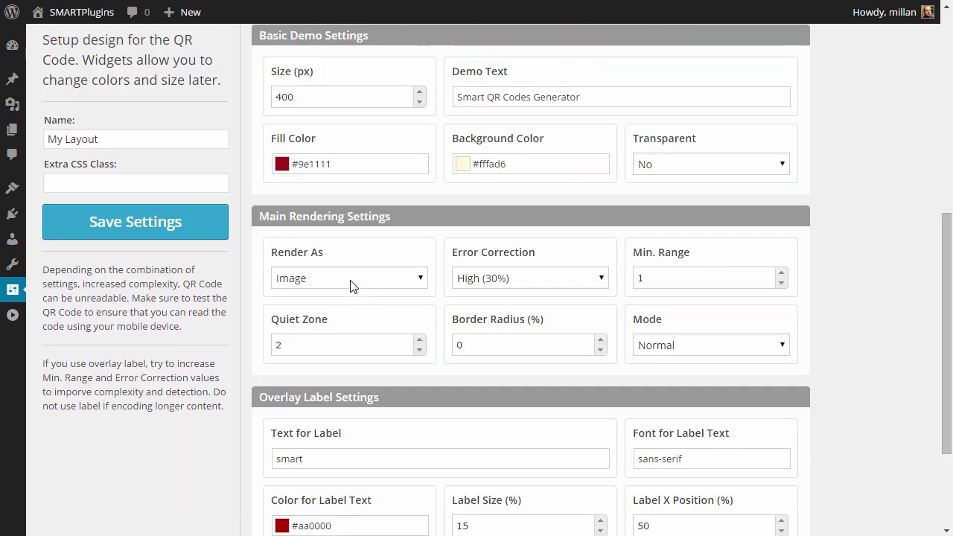
left_click(351, 283)
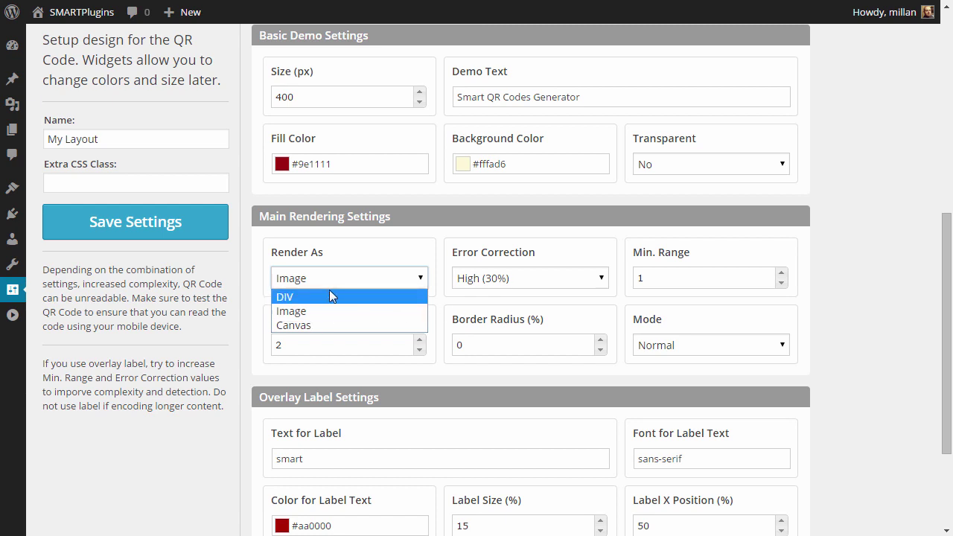
left_click(444, 308)
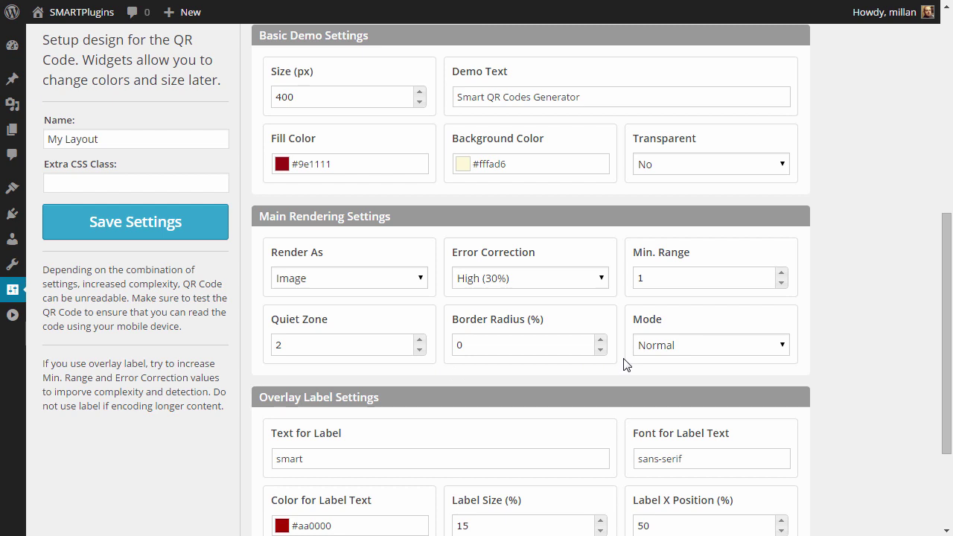
scroll(597, 330, "up", 2)
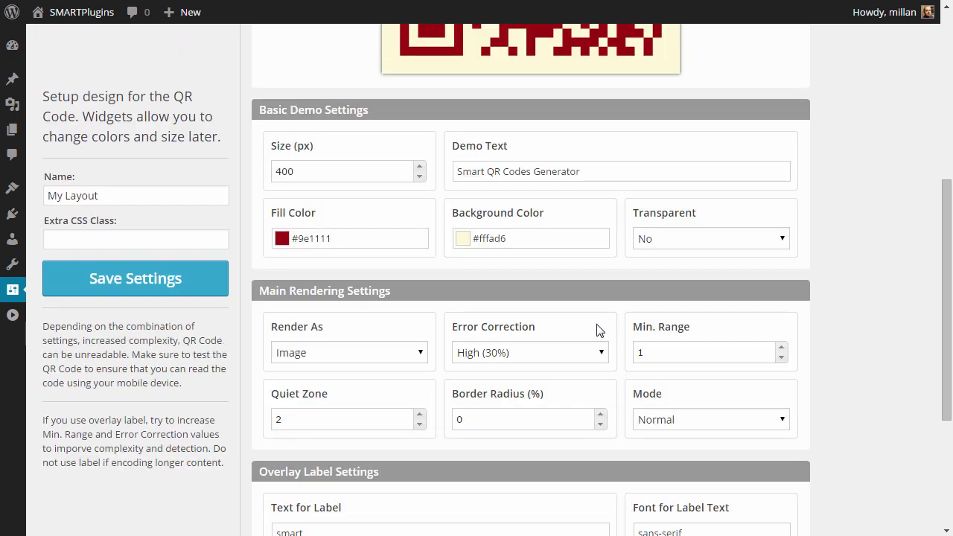
left_click(544, 437)
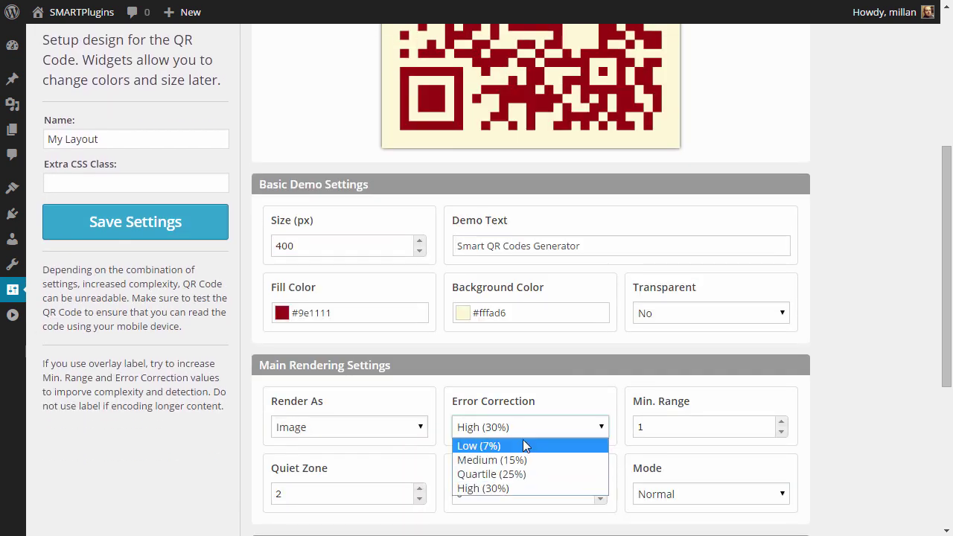
left_click(542, 445)
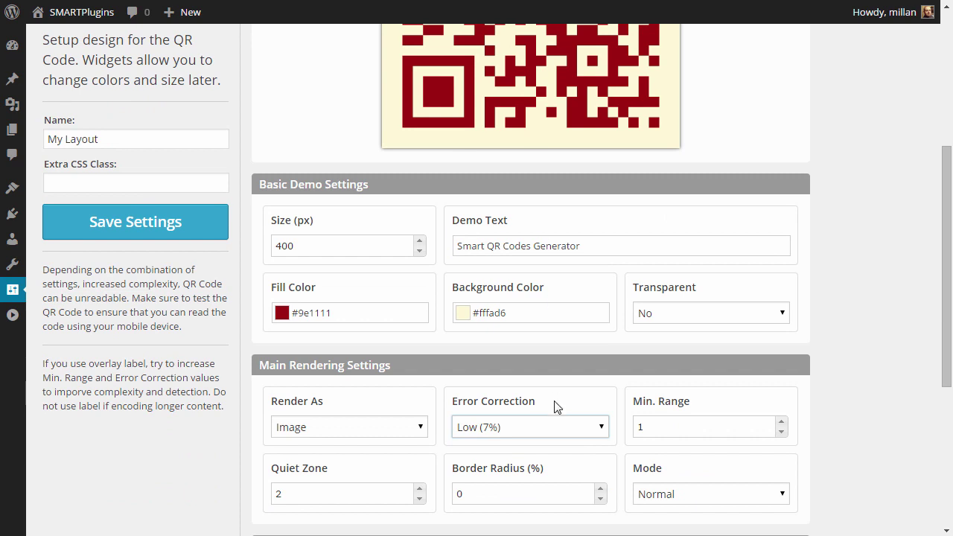
left_click(557, 425)
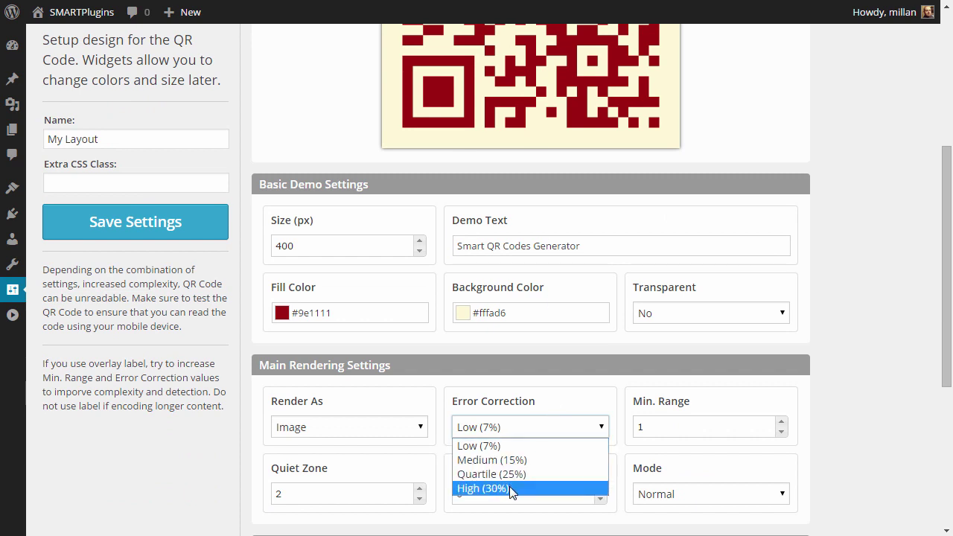
left_click(511, 489)
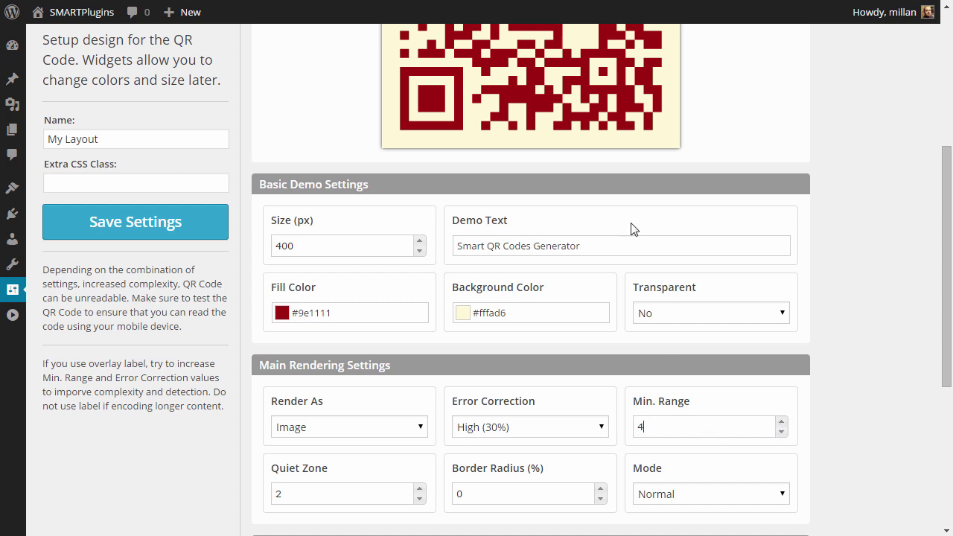
left_click(708, 502)
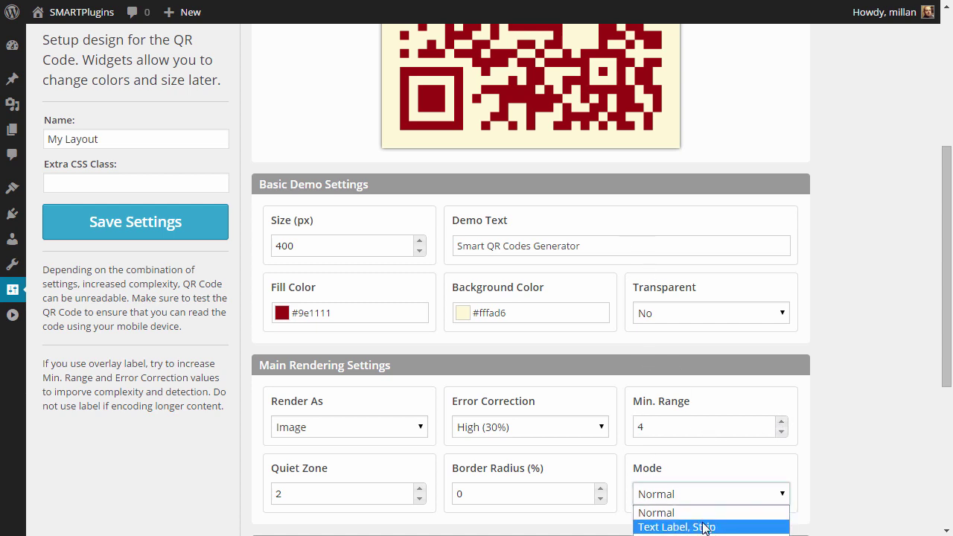
left_click(709, 524)
left_click(708, 502)
left_click(709, 512)
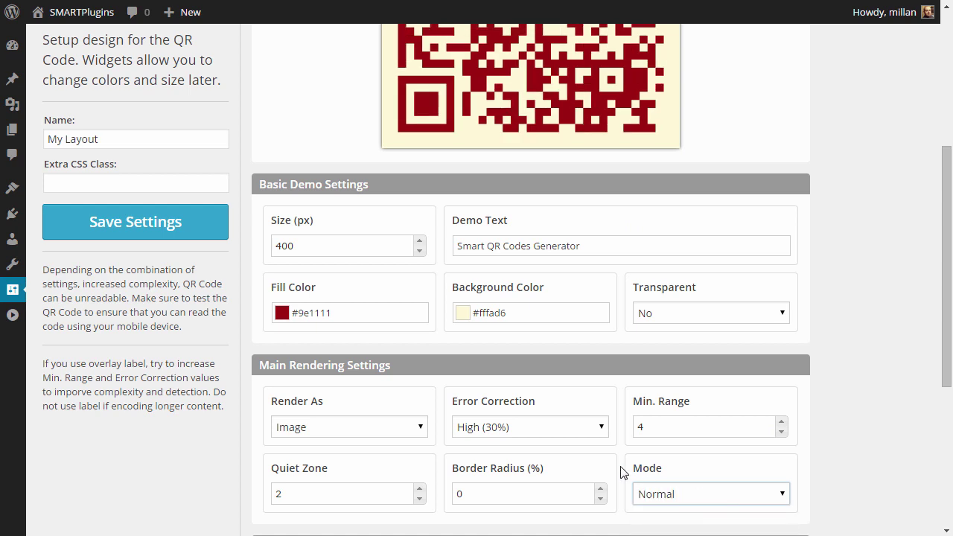
double_click(651, 420)
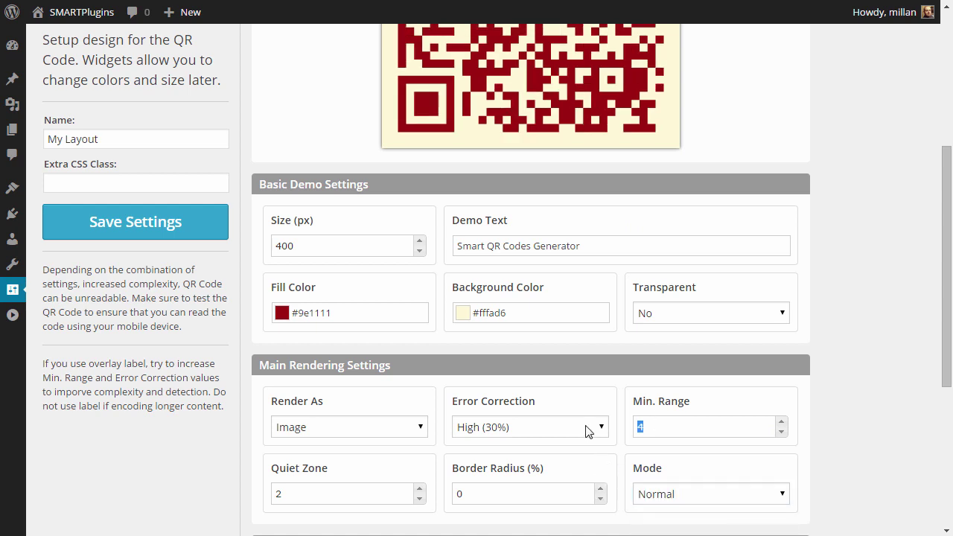
type("1")
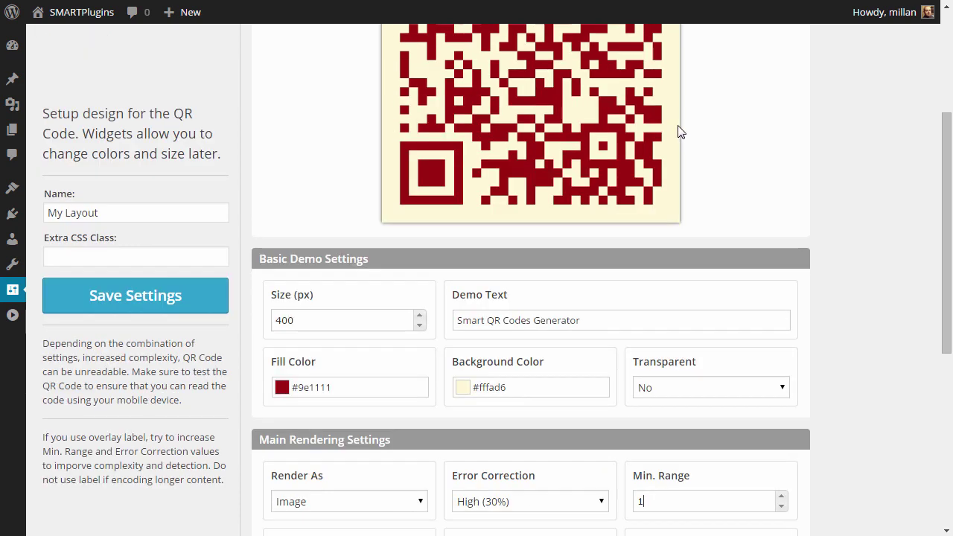
scroll(680, 130, "up", 3)
scroll(384, 328, "down", 4)
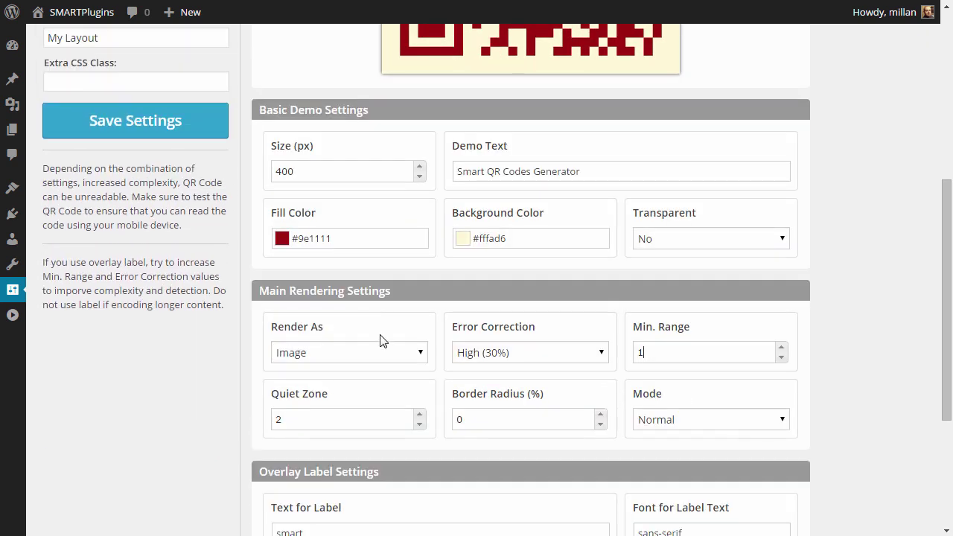
left_click(420, 416)
left_click(419, 424)
left_click(419, 425)
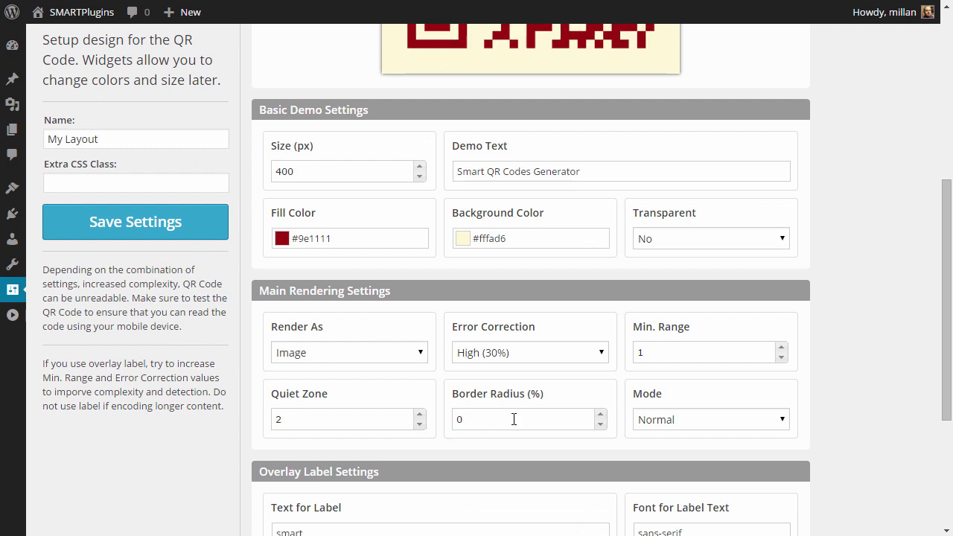
scroll(528, 164, "up", 2)
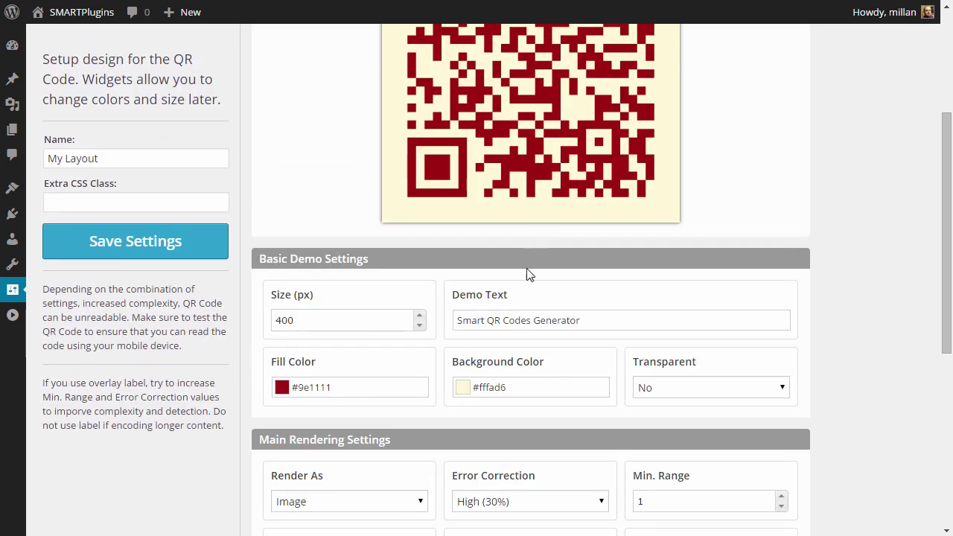
scroll(536, 471, "down", 2)
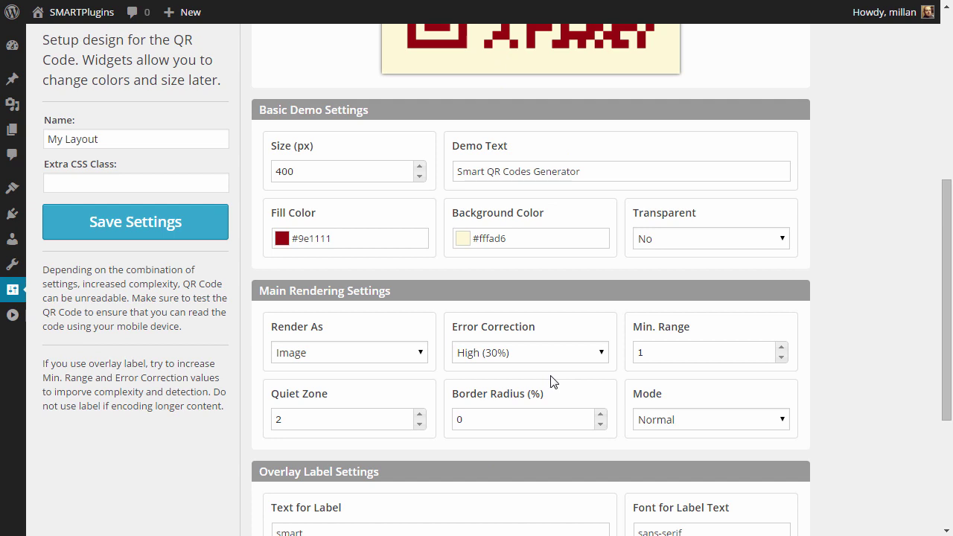
left_click(497, 411)
key("BackSpace")
type("20")
scroll(578, 137, "up", 2)
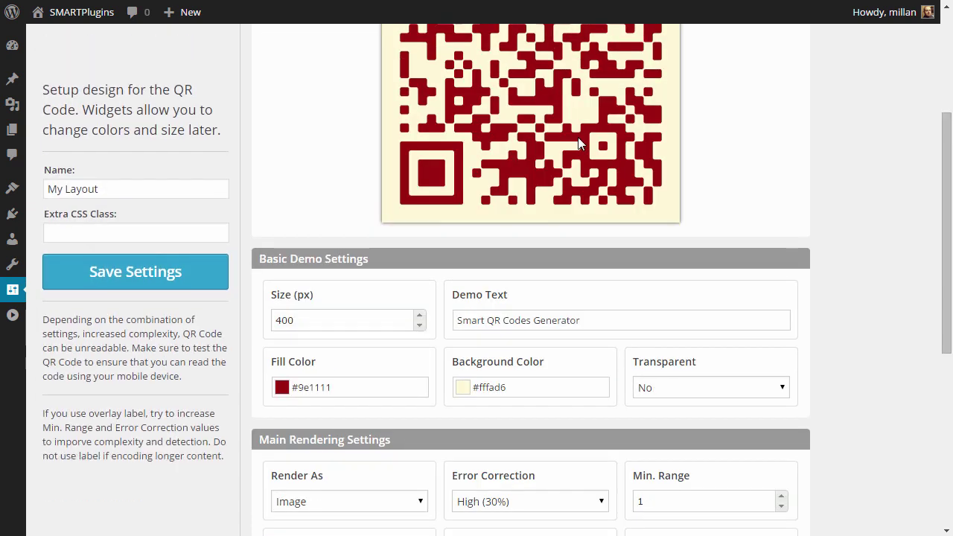
scroll(578, 137, "up", 1)
scroll(595, 164, "up", 2)
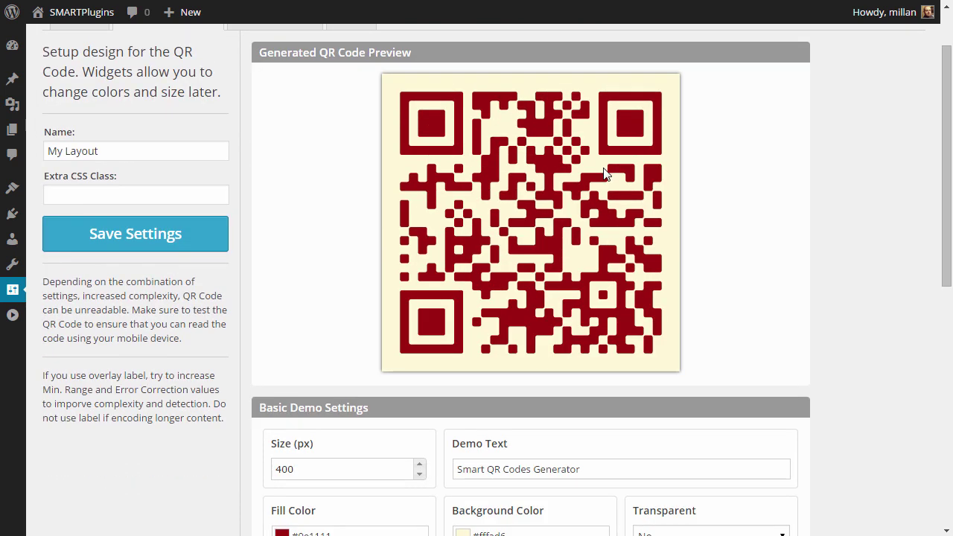
scroll(555, 235, "down", 3)
left_click(462, 494)
key("BackSpace")
type("40")
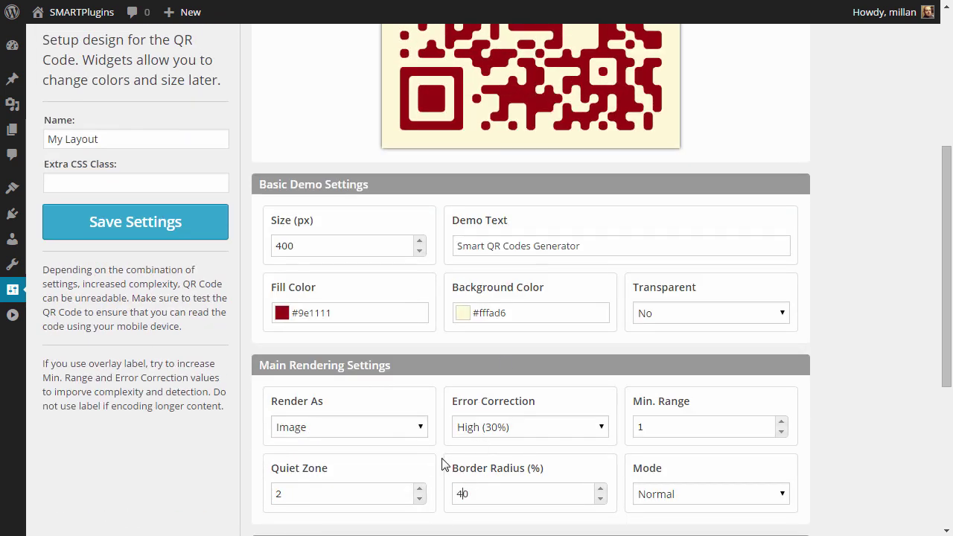
scroll(570, 253, "up", 2)
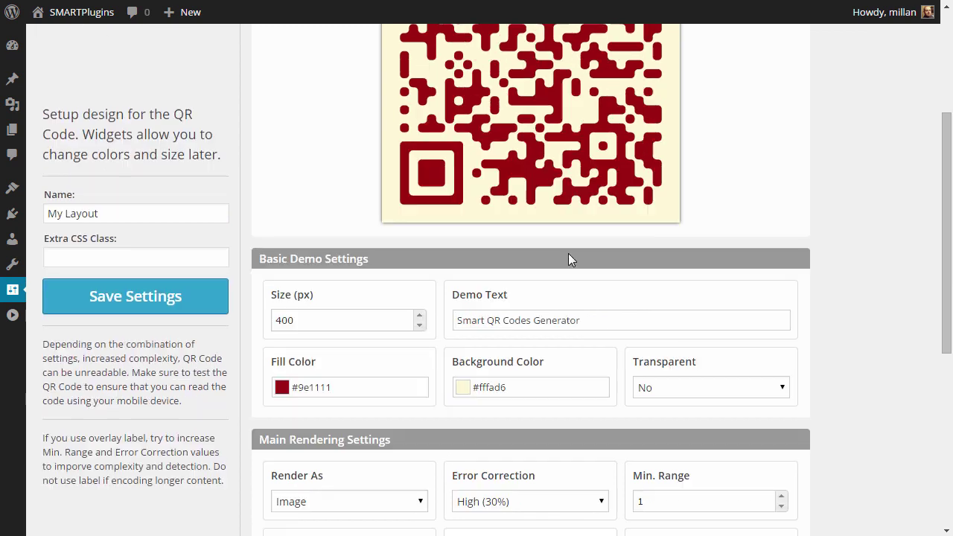
scroll(570, 254, "down", 3)
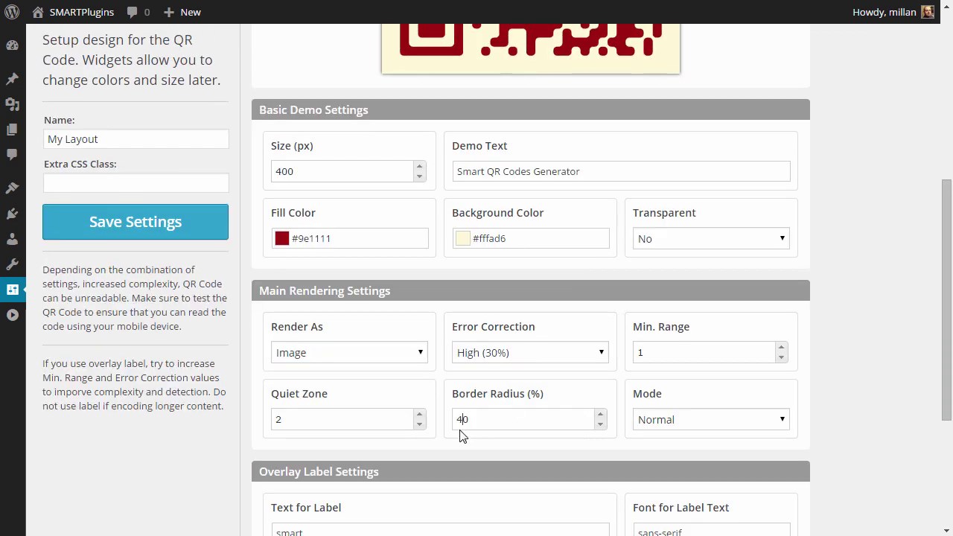
left_click_drag(464, 419, 445, 419)
type("2")
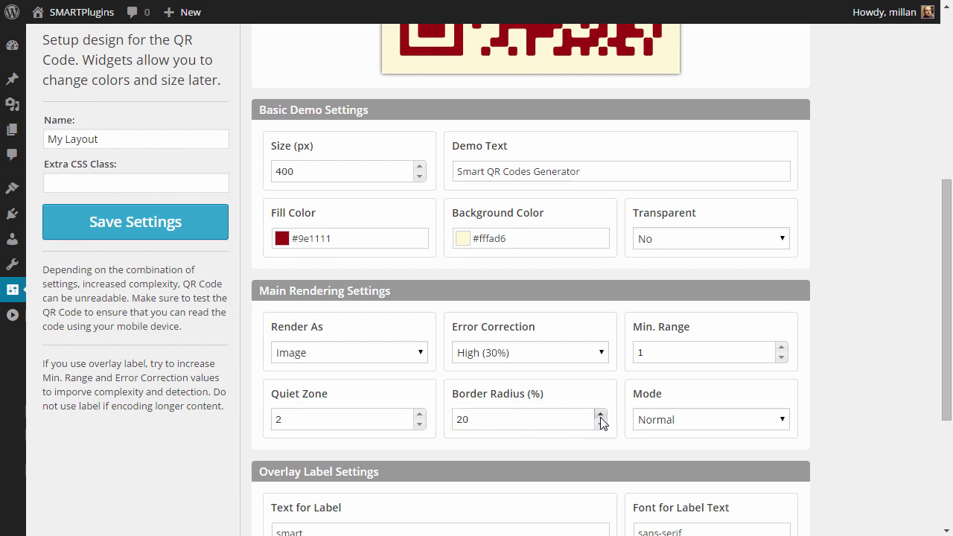
left_click(600, 415)
scroll(640, 353, "up", 4)
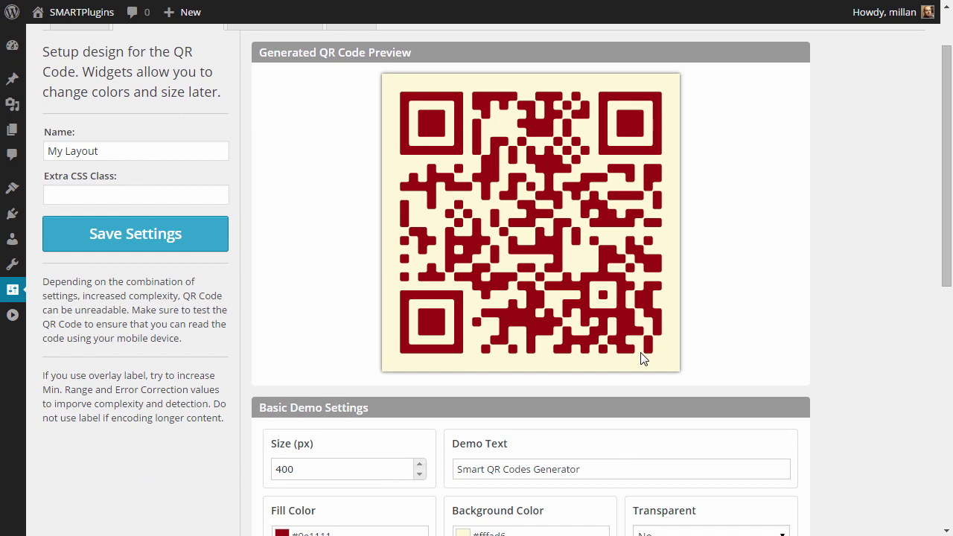
scroll(530, 268, "down", 3)
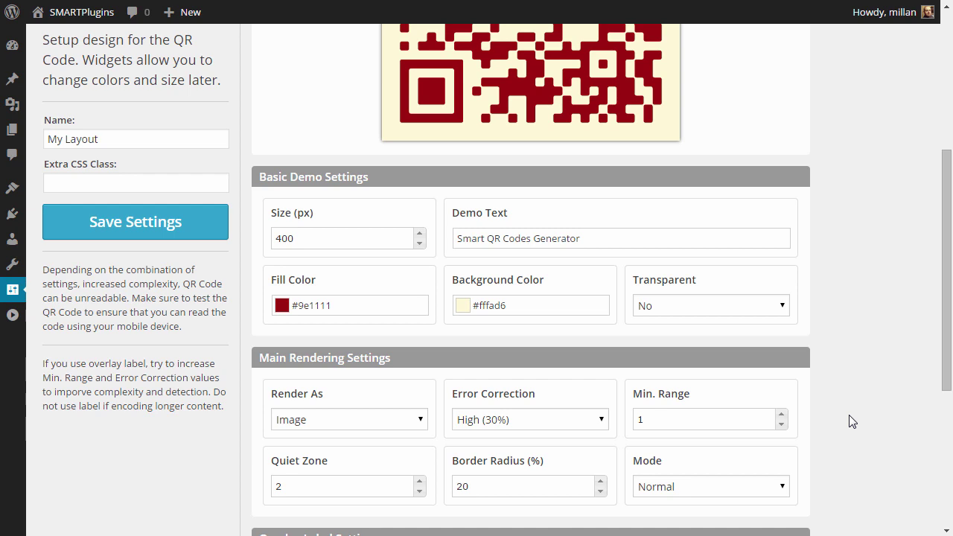
scroll(852, 421, "down", 2)
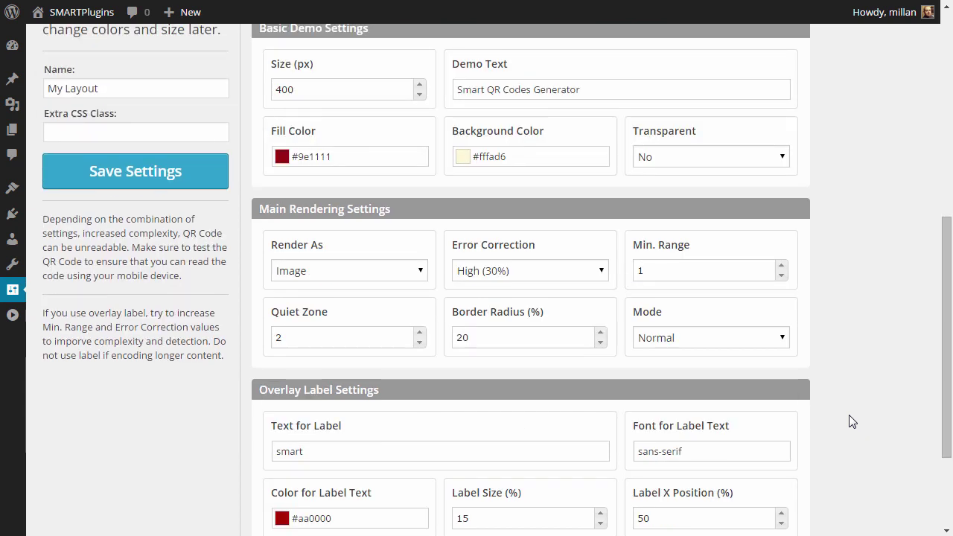
scroll(852, 421, "up", 4)
scroll(852, 421, "down", 5)
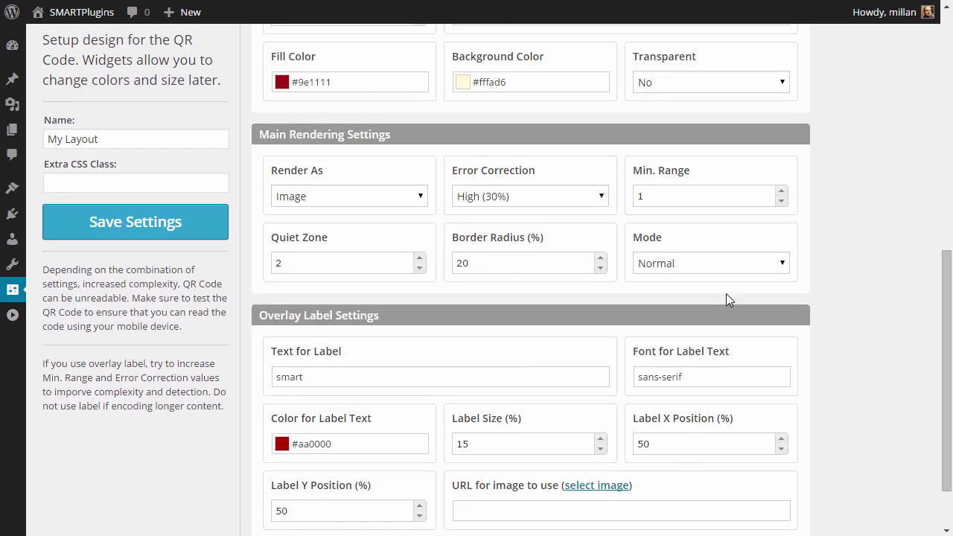
- Switch the layout mode to Text Label, Strip and check the label font
left_click(716, 262)
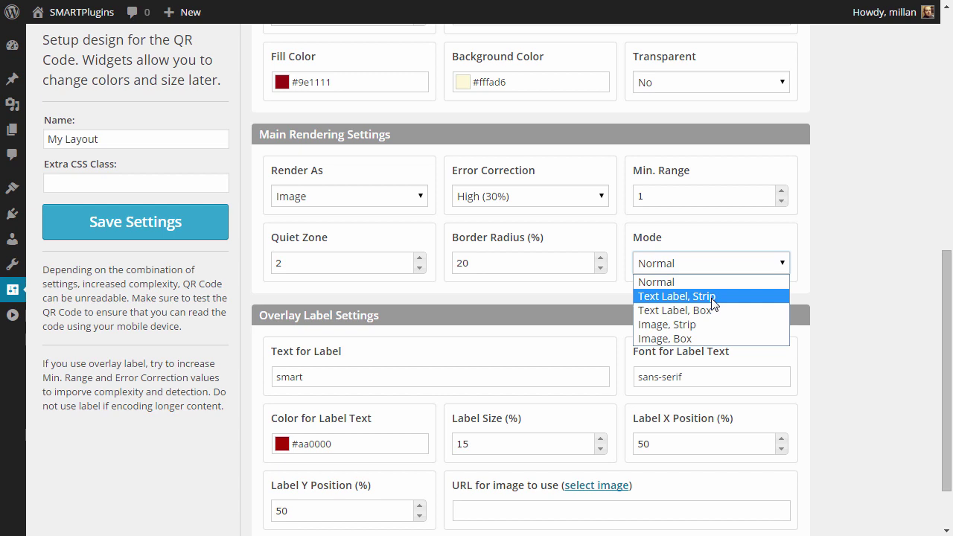
left_click(712, 297)
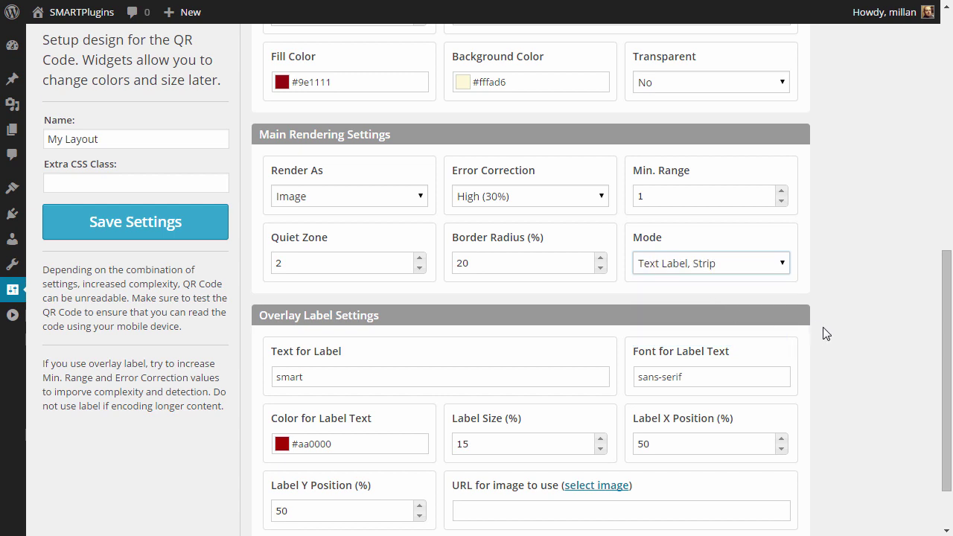
scroll(825, 332, "up", 5)
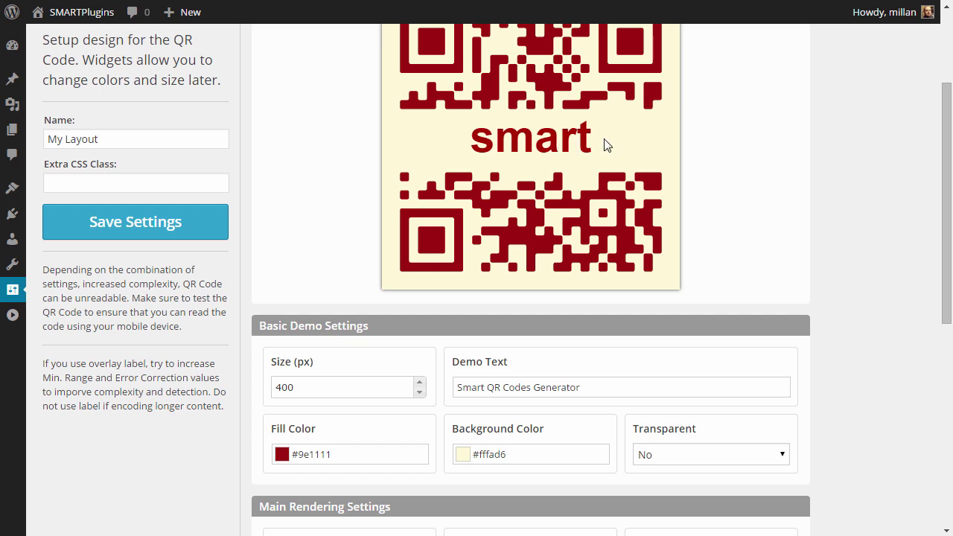
scroll(841, 368, "down", 6)
left_click(709, 303)
- Change the mode to Text Label, Box and check the label text 'smart' in the preview
left_click(707, 195)
left_click(648, 235)
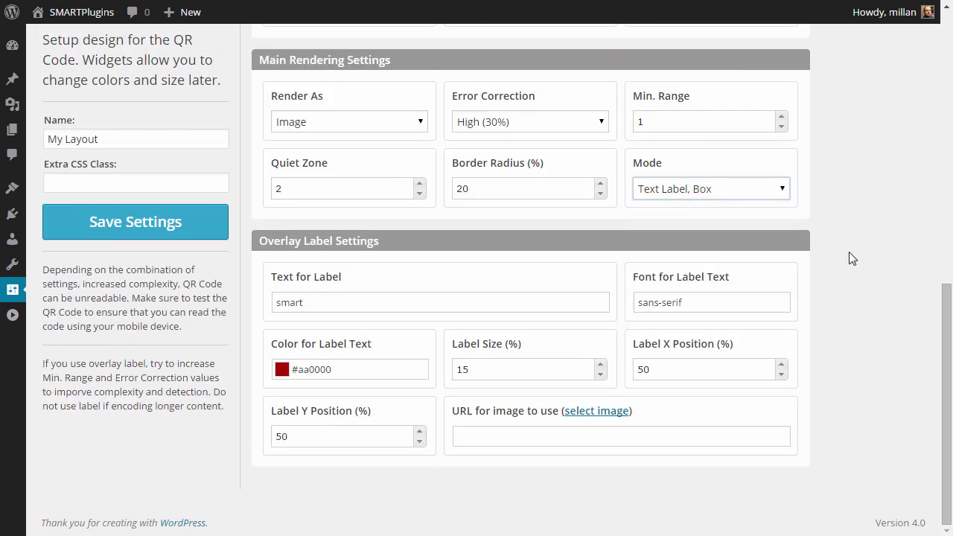
scroll(852, 277, "up", 6)
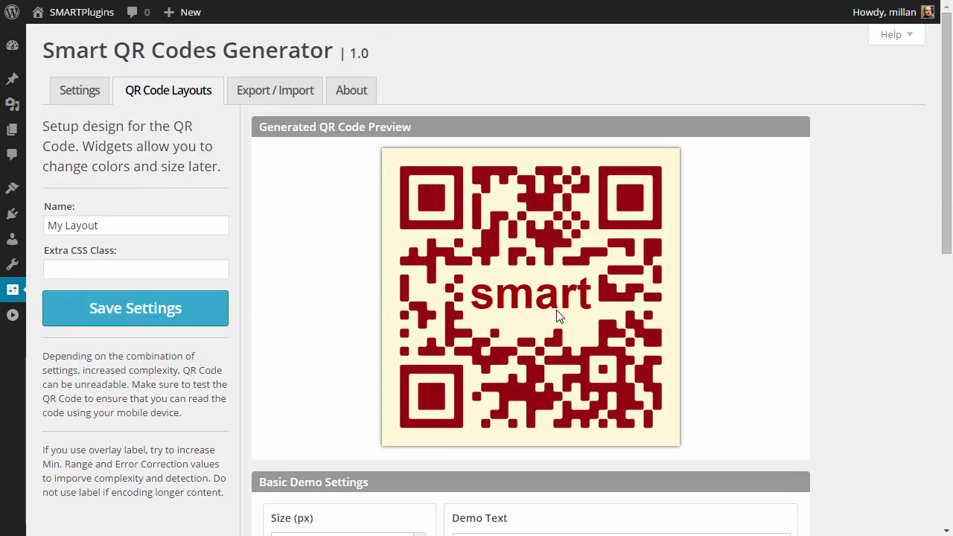
scroll(774, 331, "down", 8)
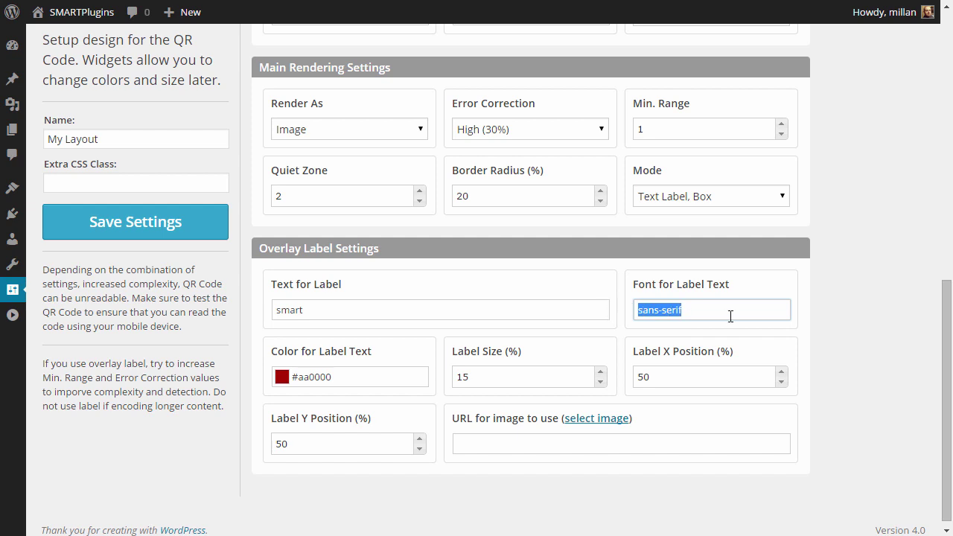
left_click(345, 310)
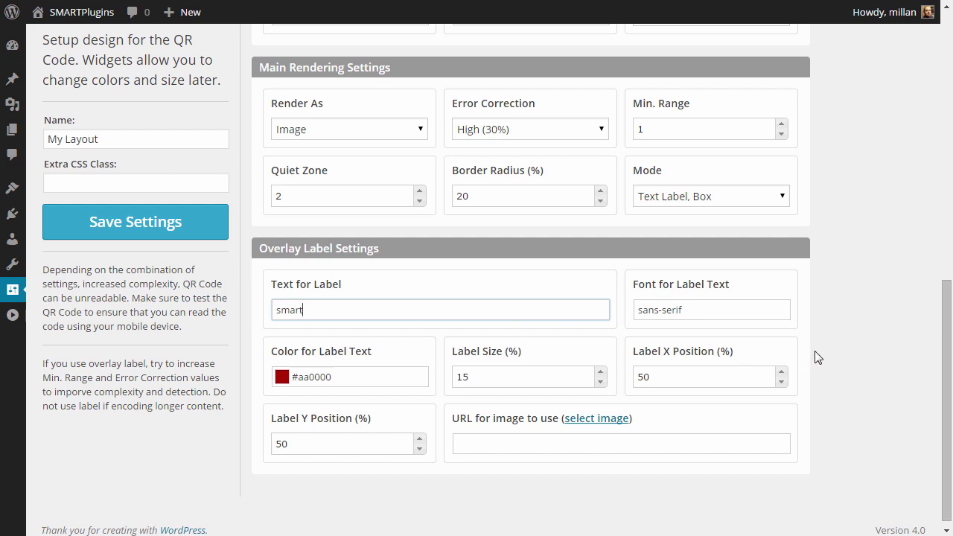
scroll(816, 356, "up", 2)
scroll(815, 357, "up", 1)
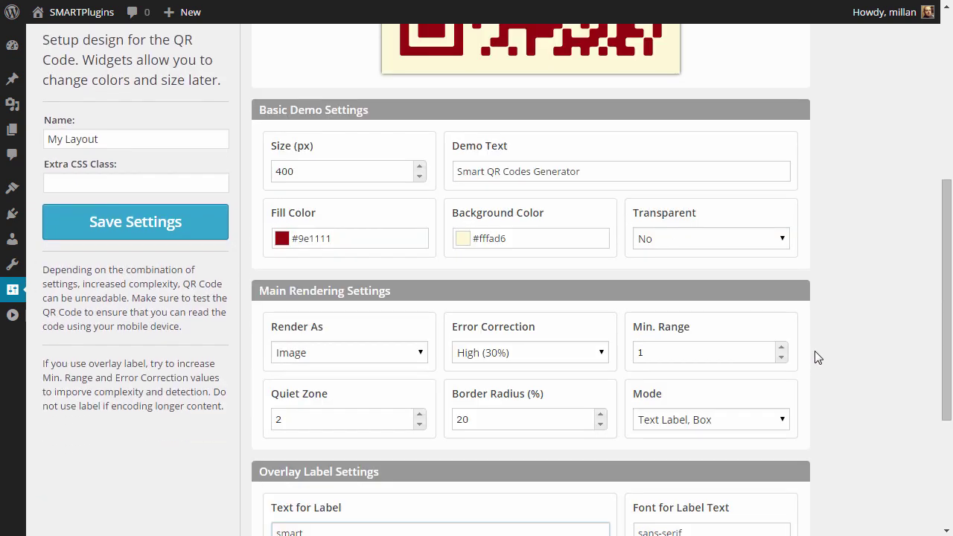
scroll(815, 355, "down", 3)
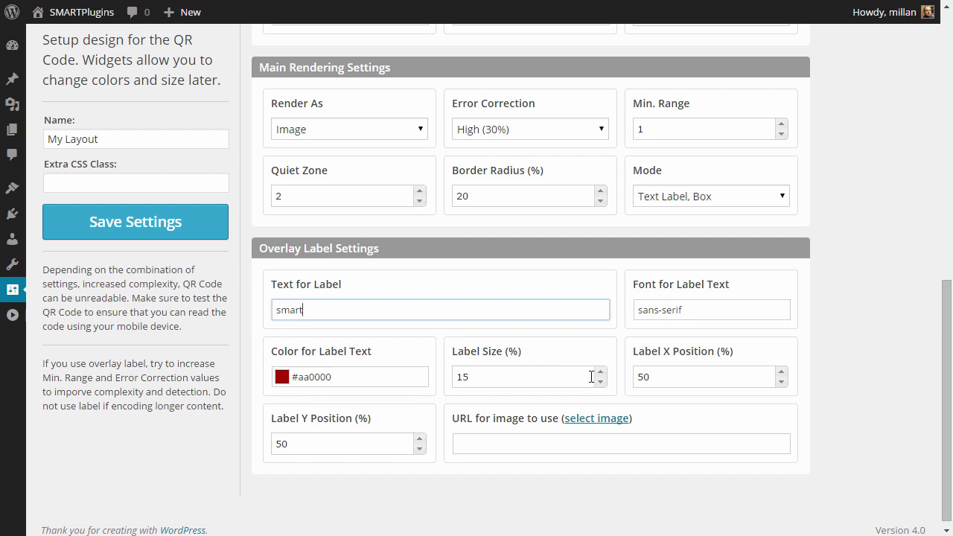
scroll(465, 222, "up", 7)
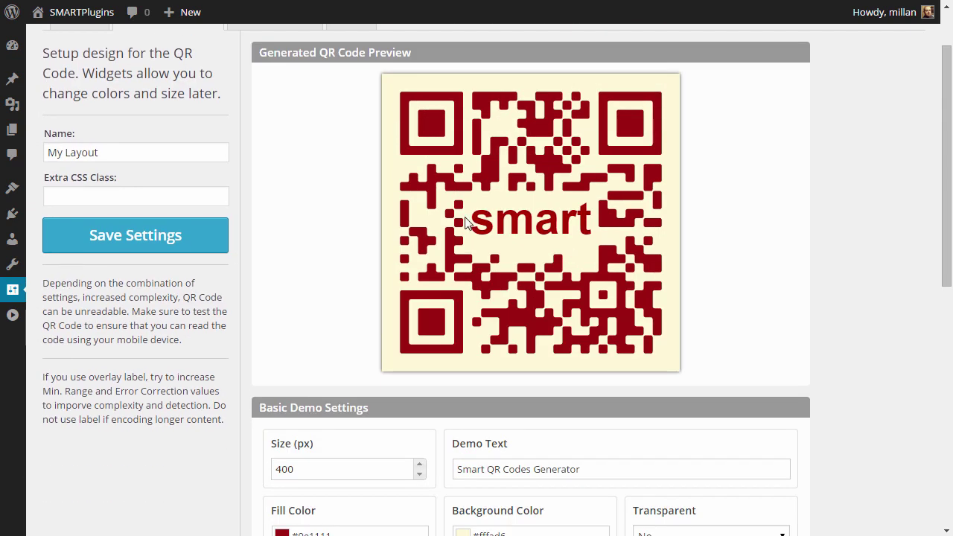
scroll(666, 345, "down", 6)
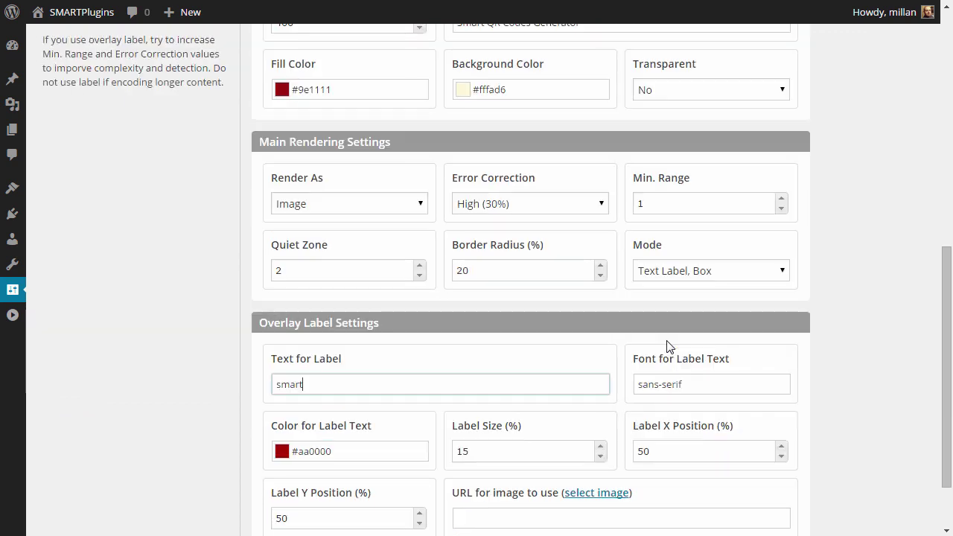
- Review the overlay label: #aa0000 sans-serif, 15% size, centred at 50/50
left_click(693, 450)
scroll(585, 263, "up", 4)
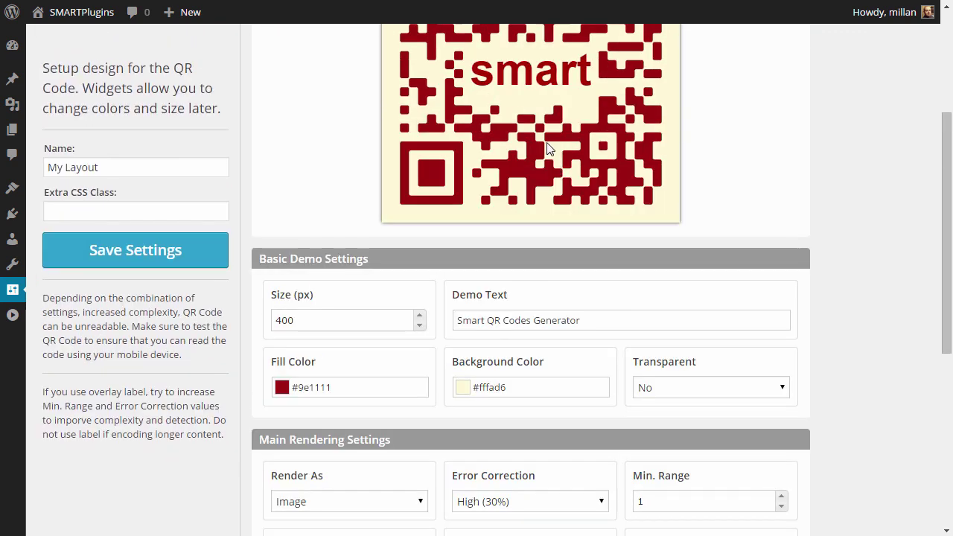
scroll(735, 199, "up", 1)
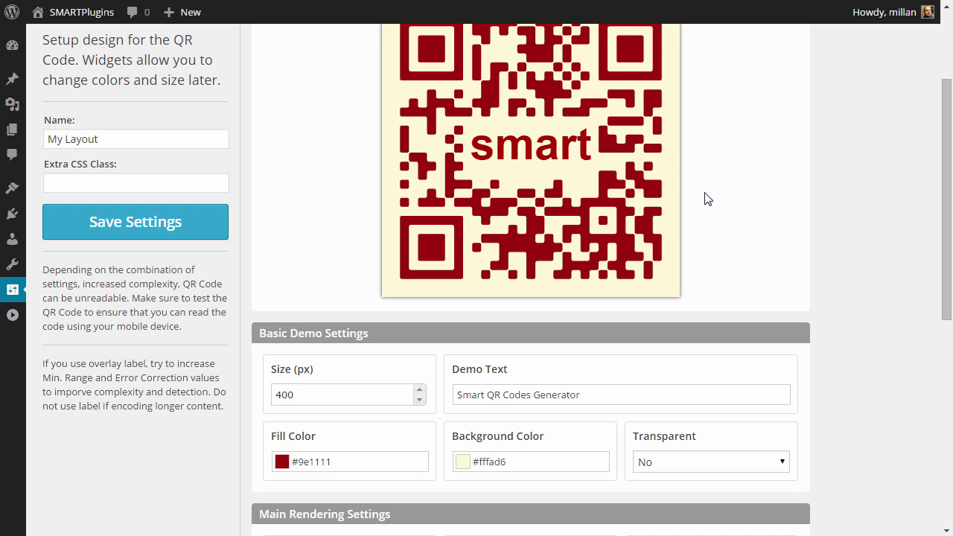
scroll(707, 198, "up", 1)
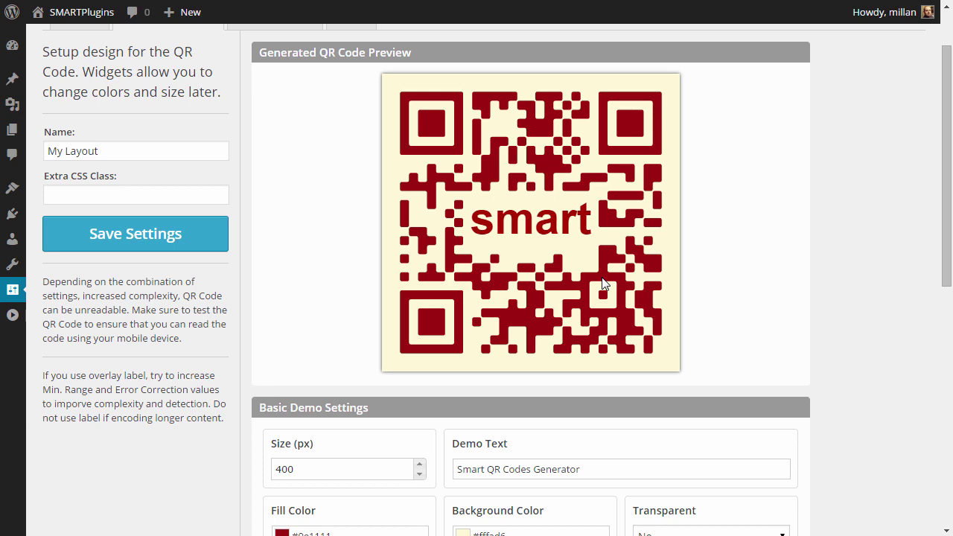
scroll(602, 283, "down", 2)
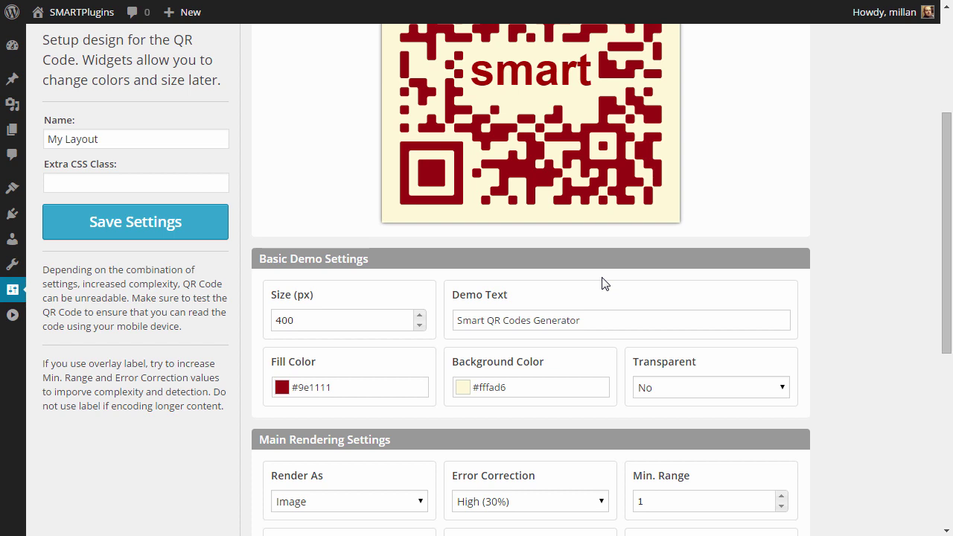
scroll(604, 283, "down", 5)
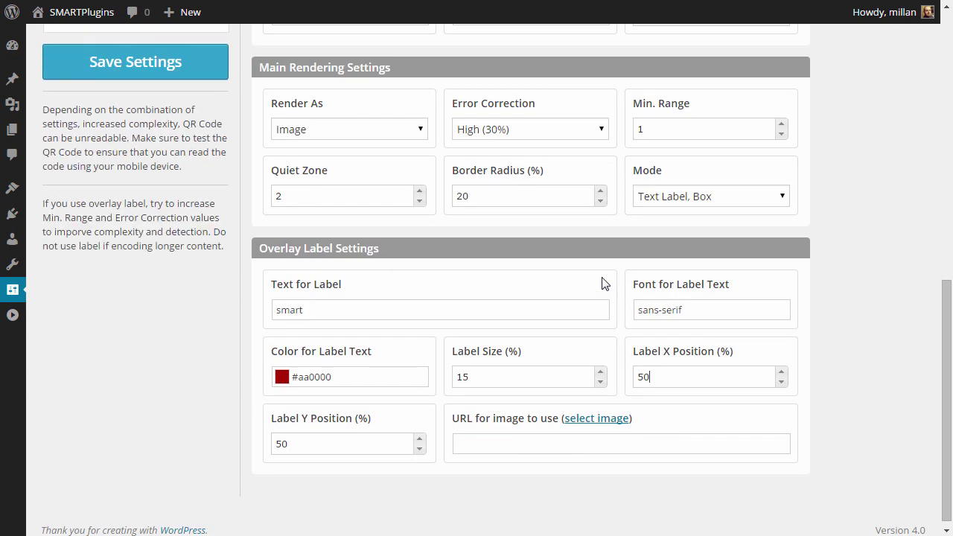
left_click(701, 195)
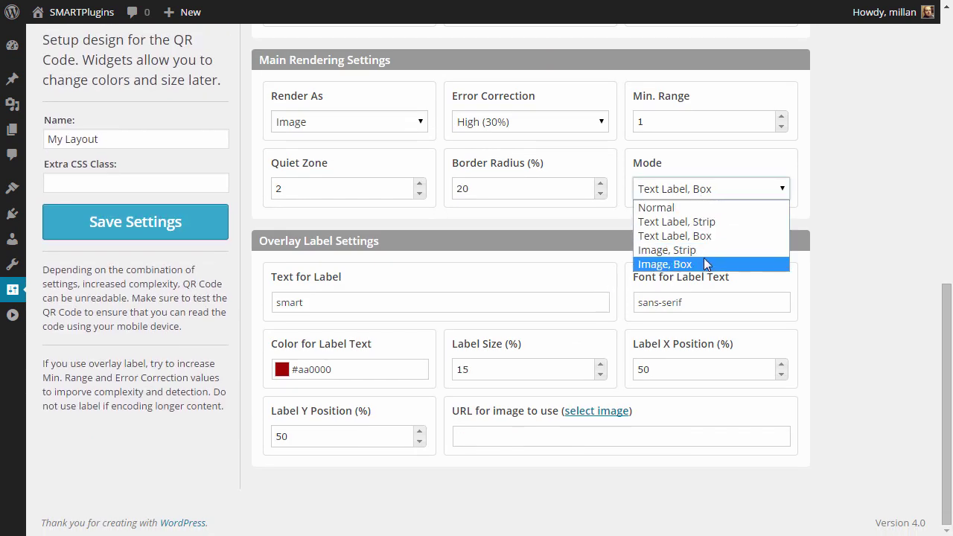
- Choose the red S logo smart_icon_290.png from the media library as the overlay image
left_click(806, 311)
left_click(594, 414)
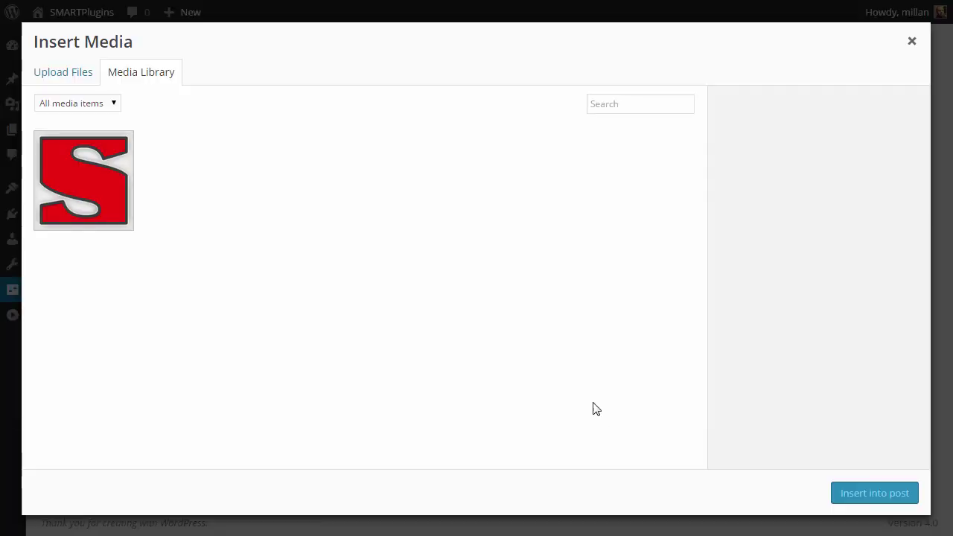
left_click(103, 192)
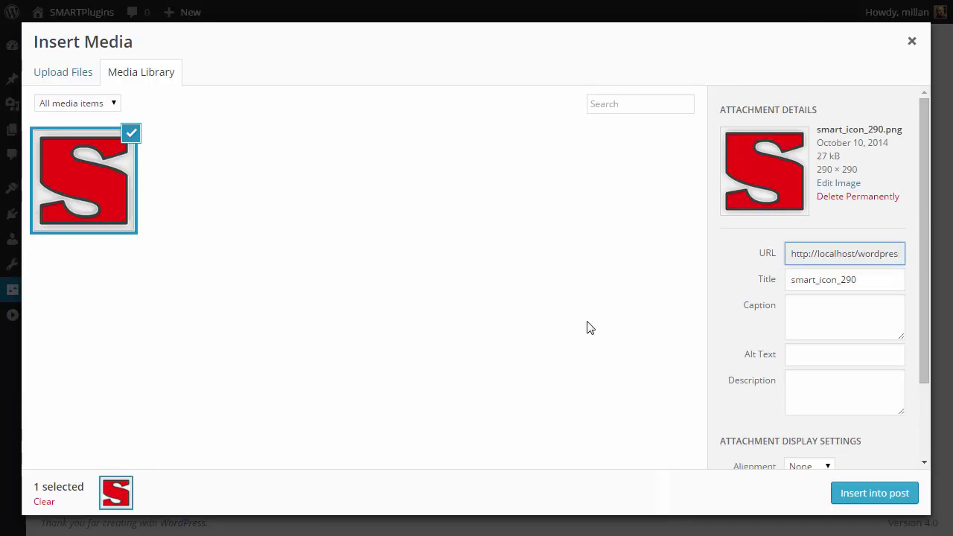
left_click(855, 495)
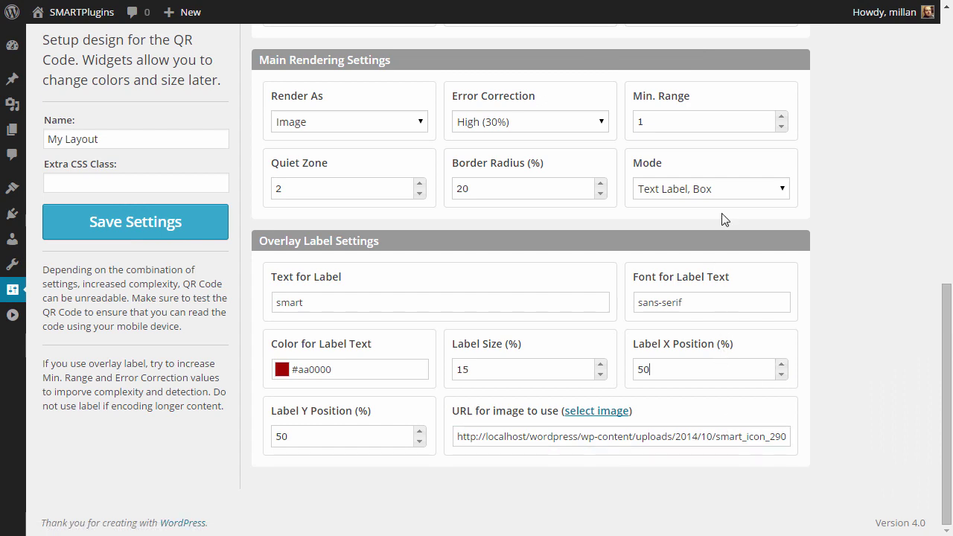
- Set the label mode to Image, Box and check the centred S logo in the preview
left_click(717, 189)
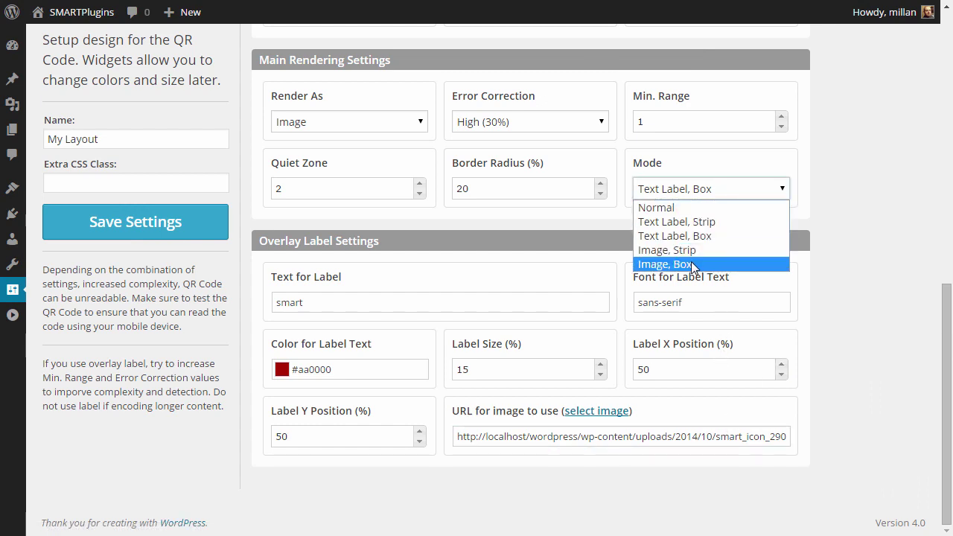
left_click(694, 264)
scroll(760, 233, "up", 4)
scroll(760, 233, "up", 2)
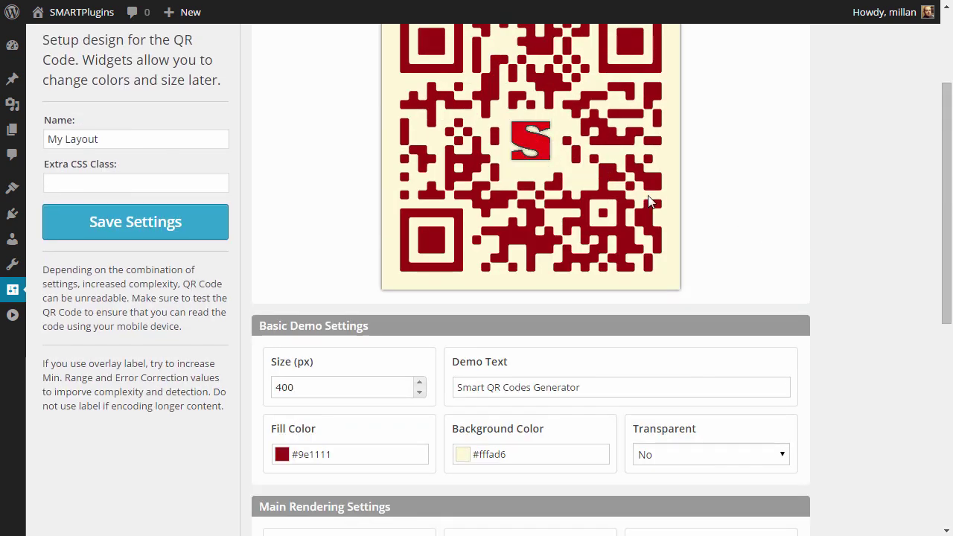
scroll(721, 246, "down", 4)
double_click(464, 516)
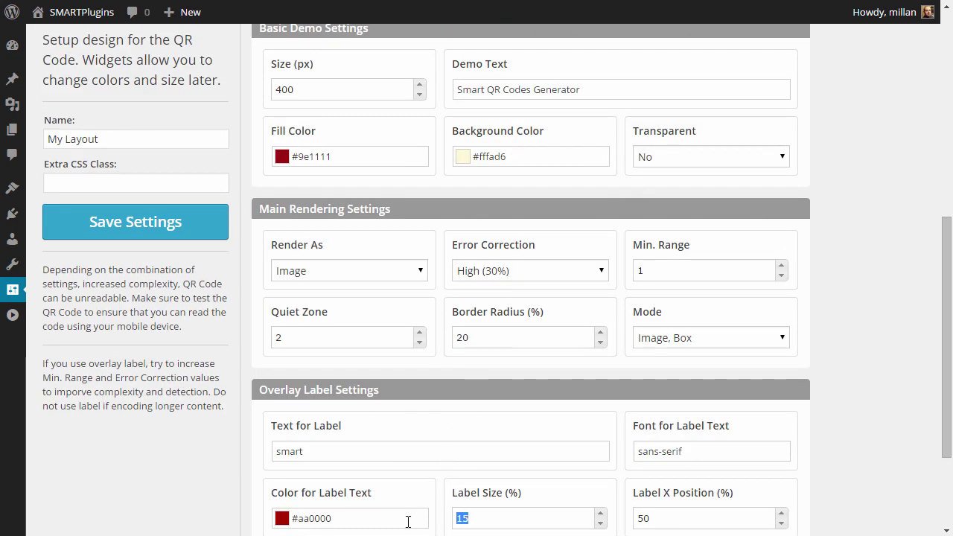
- Set the Label Size to 25% and let the preview re-render
type("20")
left_click(551, 451)
scroll(618, 425, "up", 4)
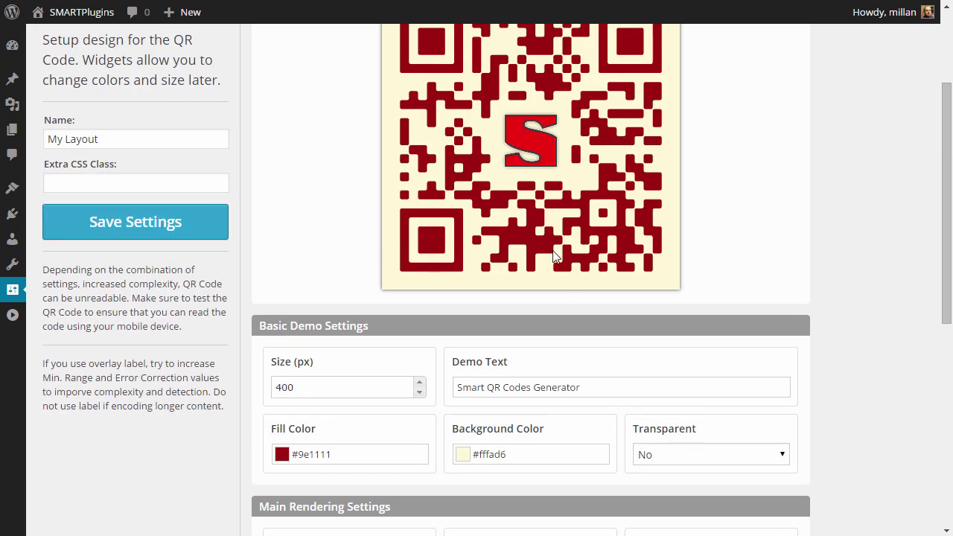
scroll(543, 313, "down", 3)
scroll(470, 446, "down", 2)
left_click(474, 444)
type("5")
left_click(522, 368)
- Experiment with the Label X Position value, review the preview, and save My Layout
scroll(737, 343, "up", 6)
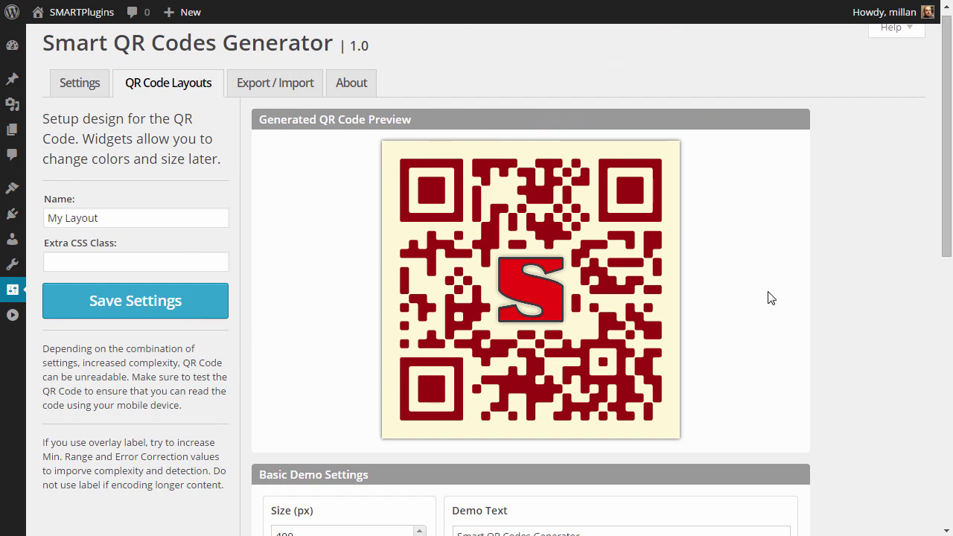
scroll(765, 294, "down", 3)
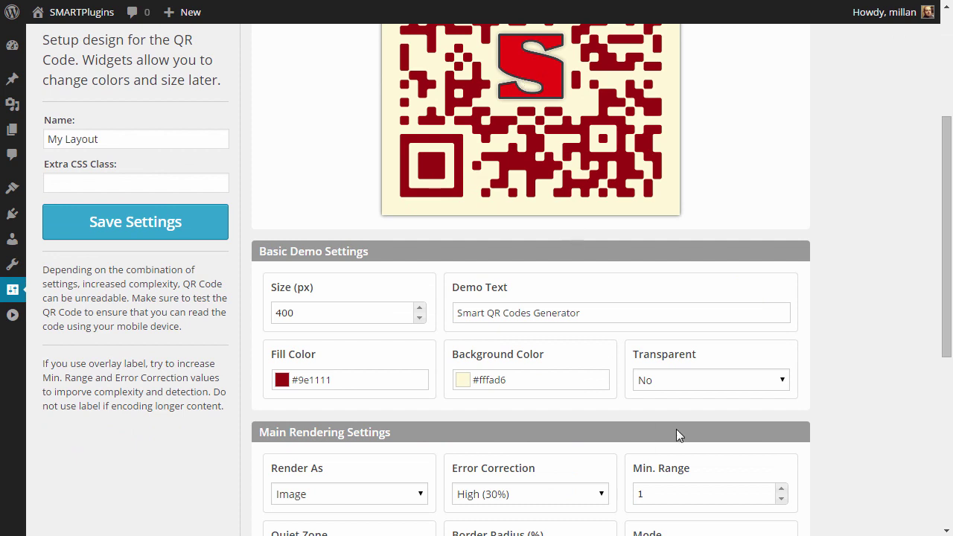
scroll(676, 435, "down", 4)
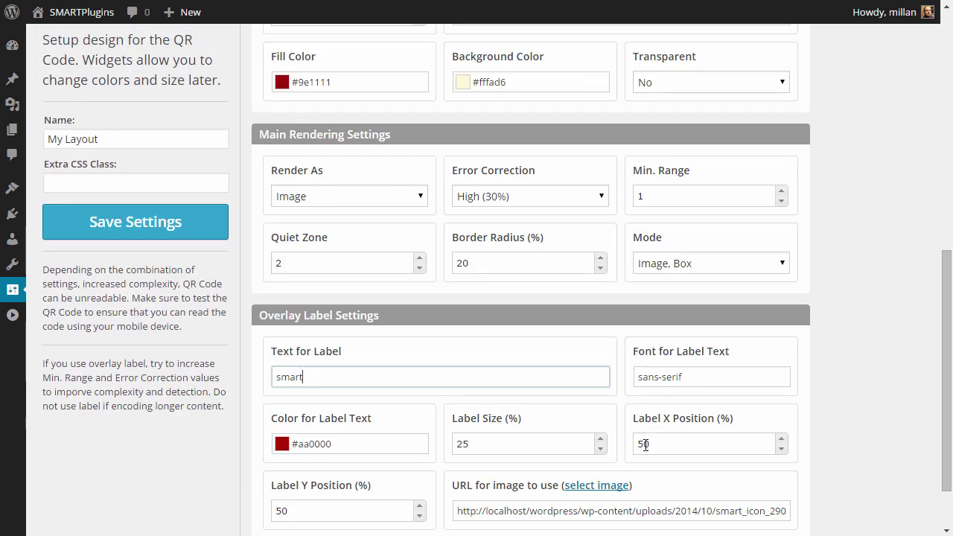
left_click_drag(645, 442, 614, 446)
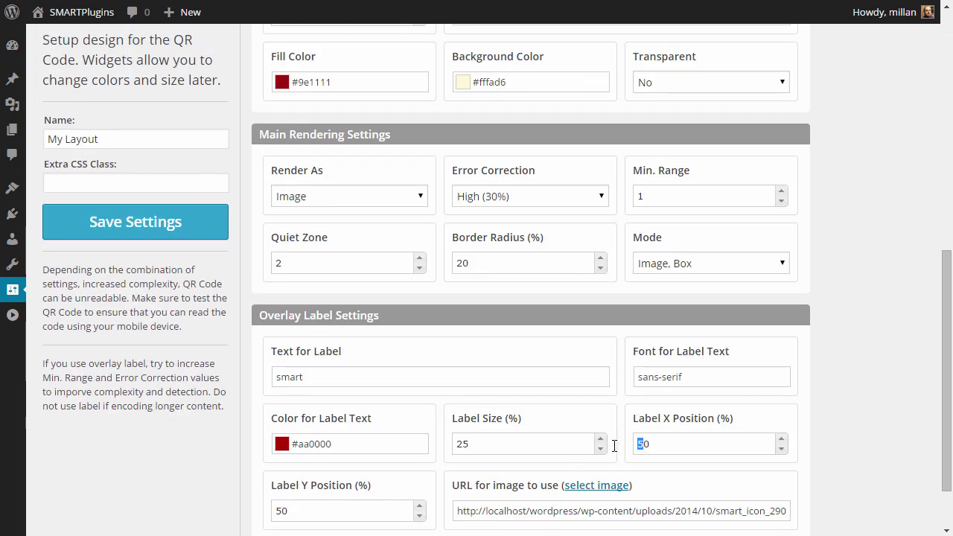
type("7")
scroll(810, 360, "up", 4)
scroll(811, 361, "up", 2)
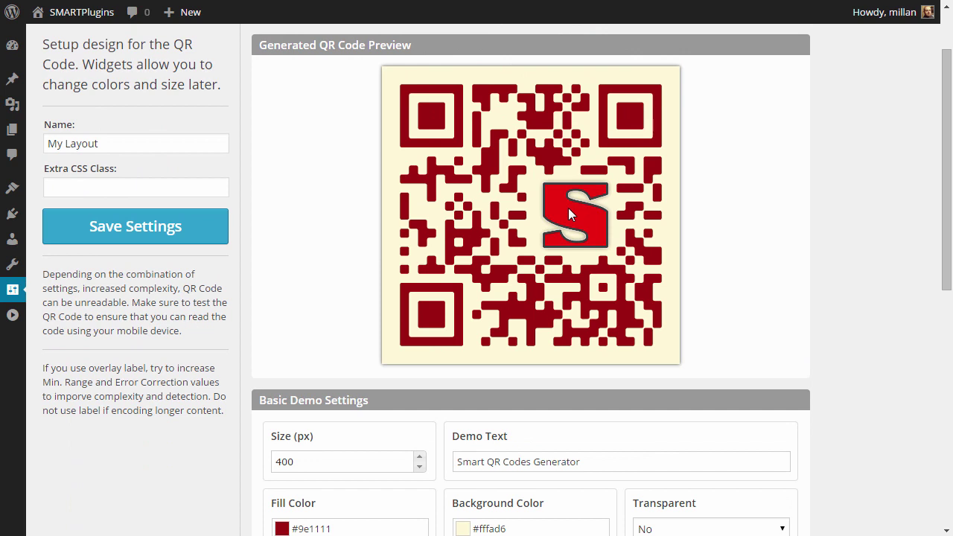
scroll(719, 240, "down", 1)
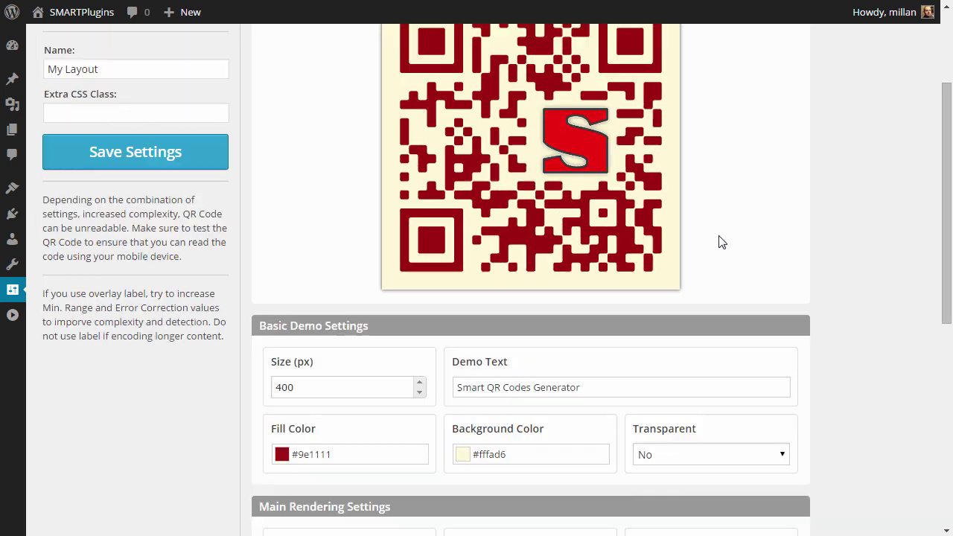
scroll(720, 243, "down", 4)
scroll(723, 247, "down", 2)
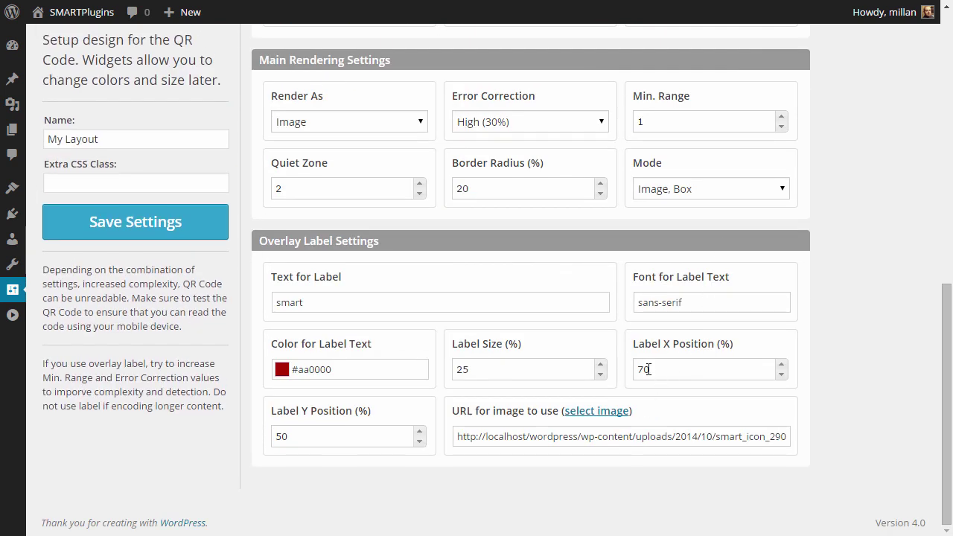
left_click_drag(629, 369, 615, 376)
left_click(547, 308)
scroll(856, 328, "up", 8)
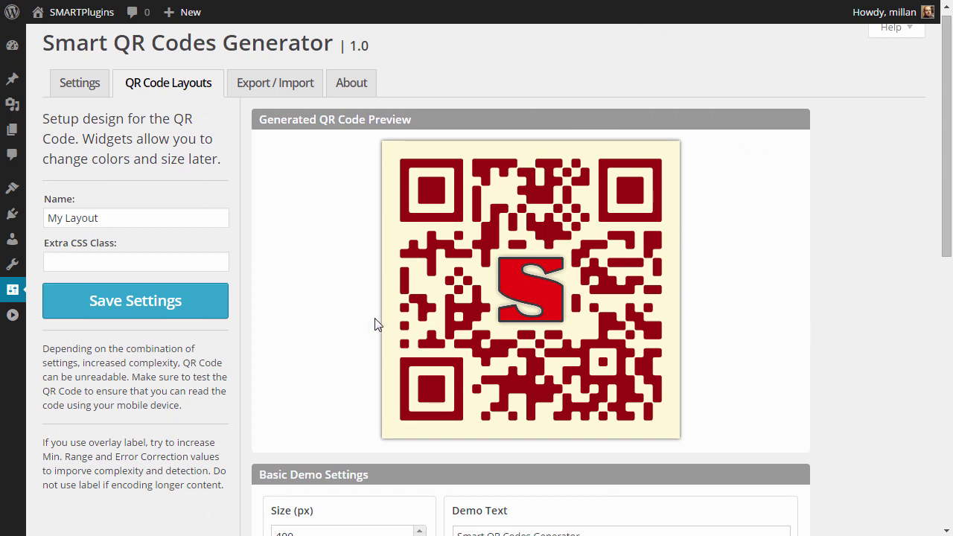
left_click(186, 306)
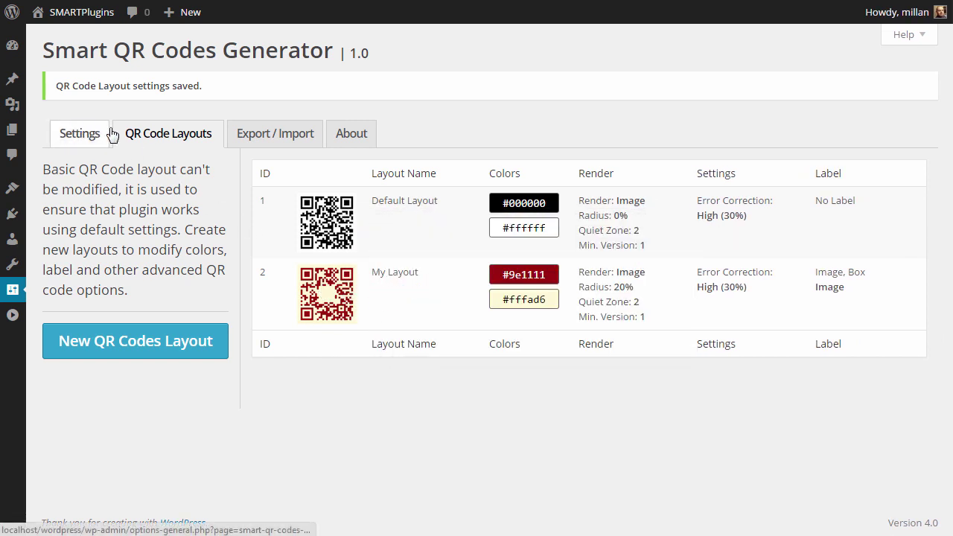
- Reload the QR Code Layouts list to show Default Layout and My Layout with Image, Box label
left_click(171, 140)
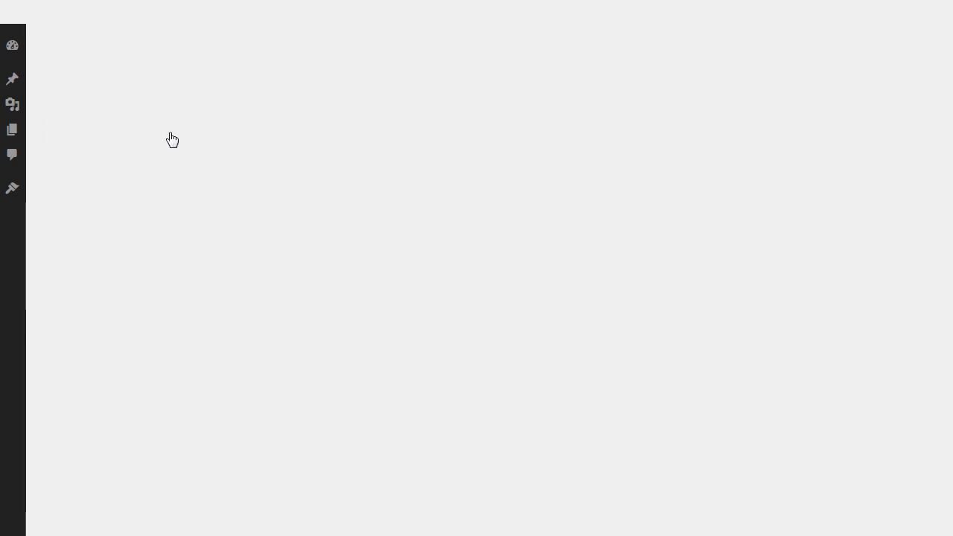
mouse_move(319, 252)
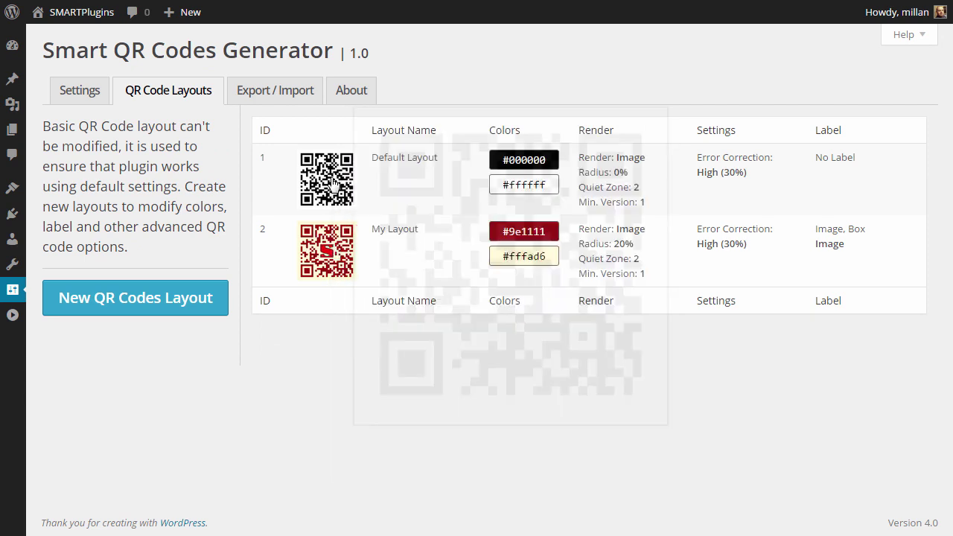
mouse_move(332, 180)
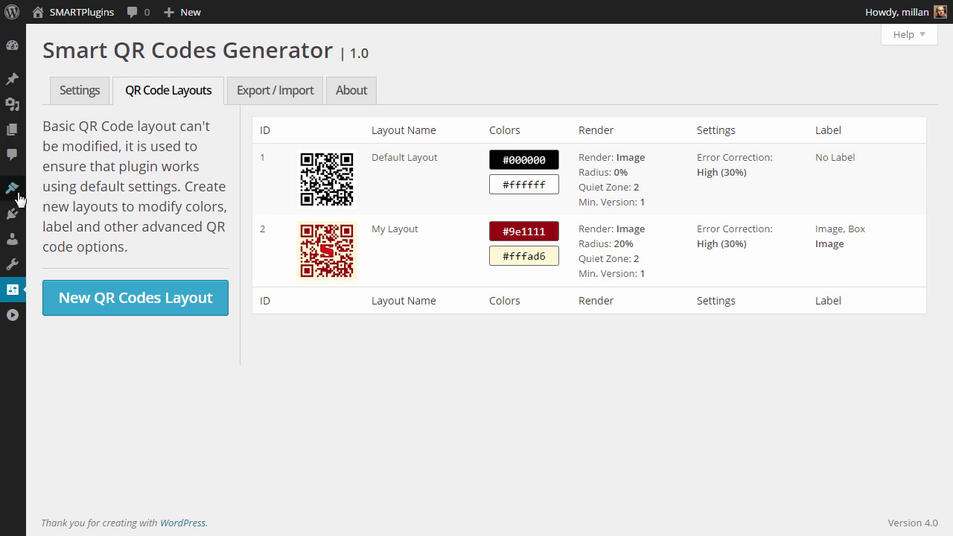
- In Widgets admin, remove the default widgets, including Archives and Meta, from Main Sidebar
mouse_move(15, 192)
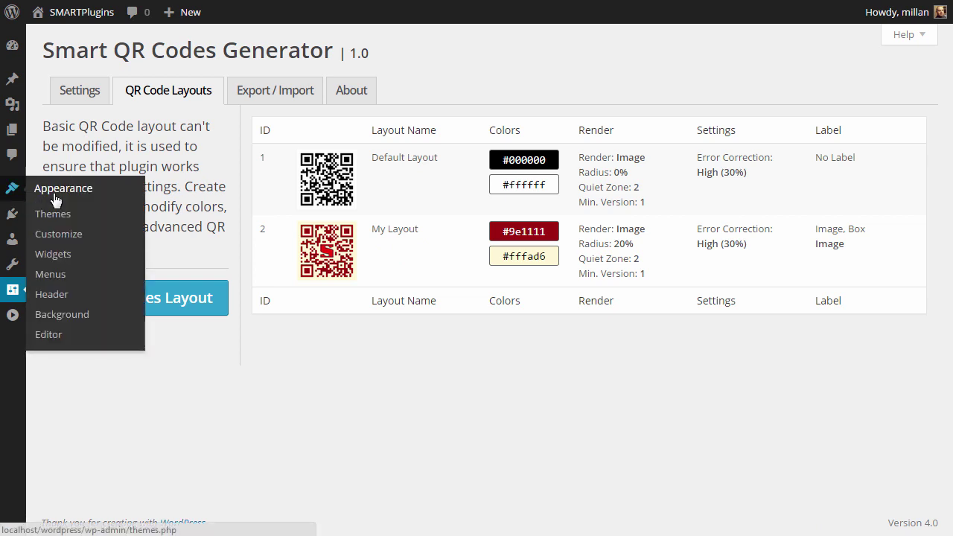
left_click(54, 255)
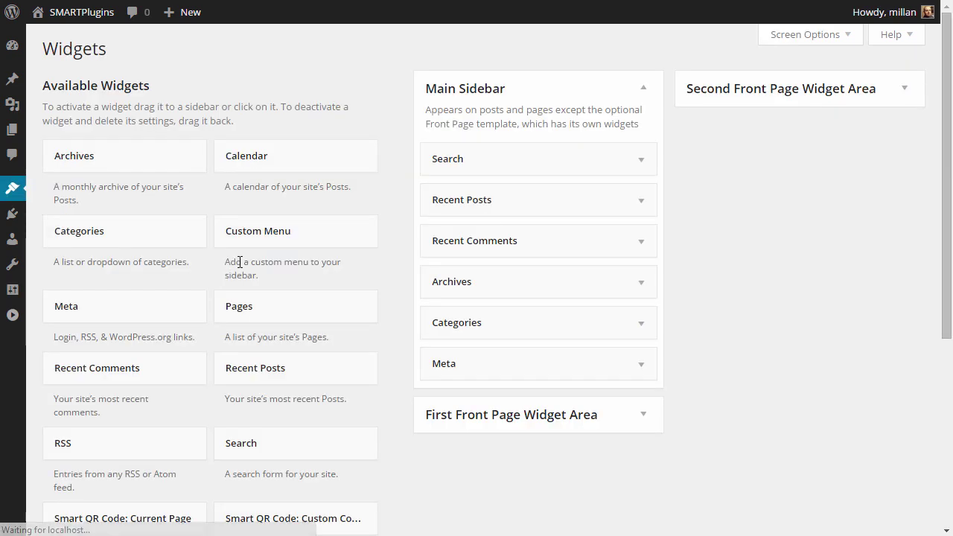
left_click_drag(271, 247, 273, 245)
left_click_drag(449, 159, 218, 225)
left_click_drag(502, 157, 327, 223)
left_click_drag(439, 186, 227, 270)
left_click_drag(460, 168, 332, 227)
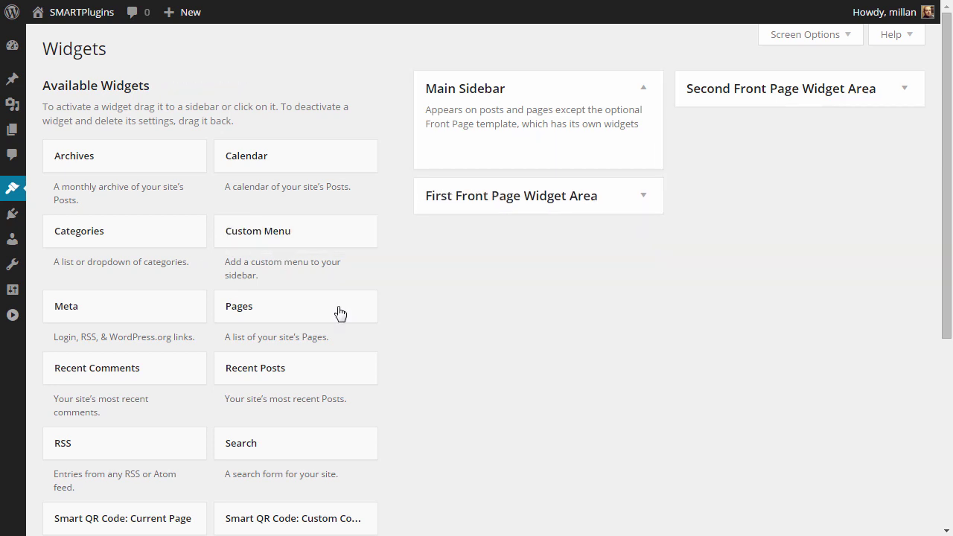
scroll(365, 335, "down", 1)
- Add and save a Smart QR Code: Current Page widget, then view the site front end
left_click_drag(154, 446, 537, 61)
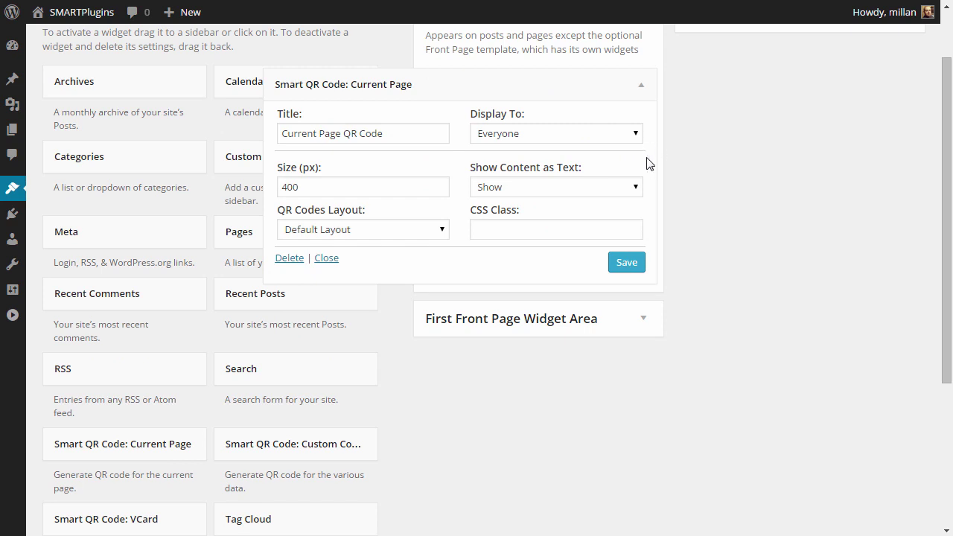
left_click(408, 184)
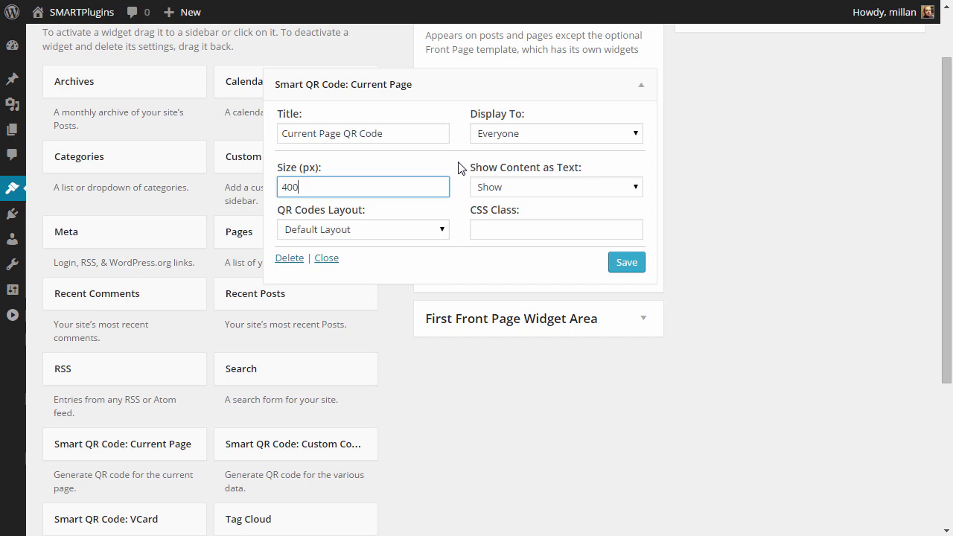
left_click(624, 262)
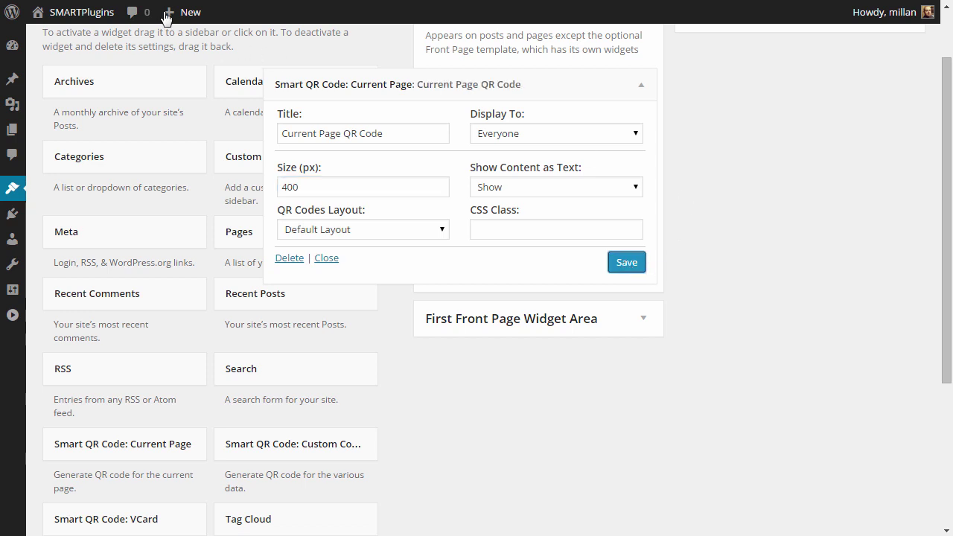
mouse_move(94, 22)
left_click(94, 38)
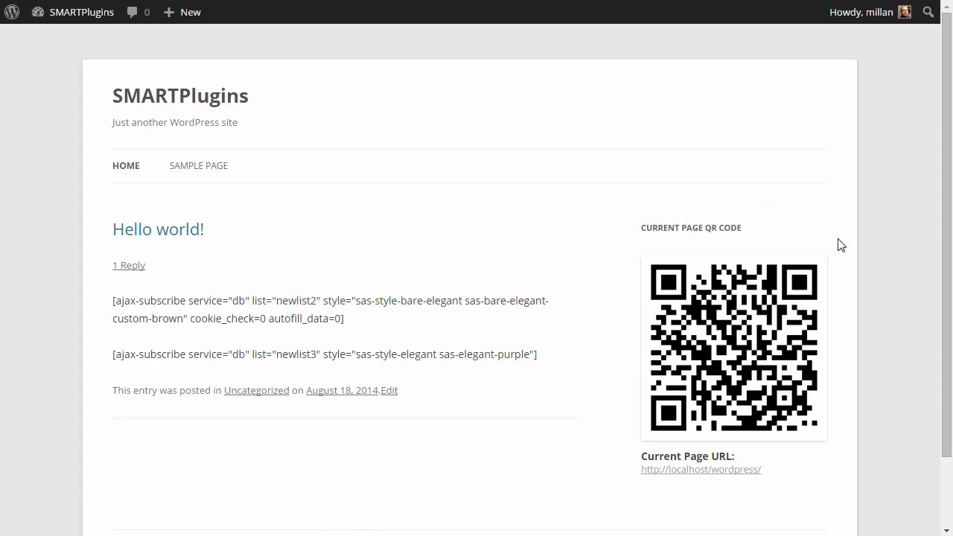
- Set the Current Page QR widget's layout to My Layout and save it
scroll(840, 245, "down", 2)
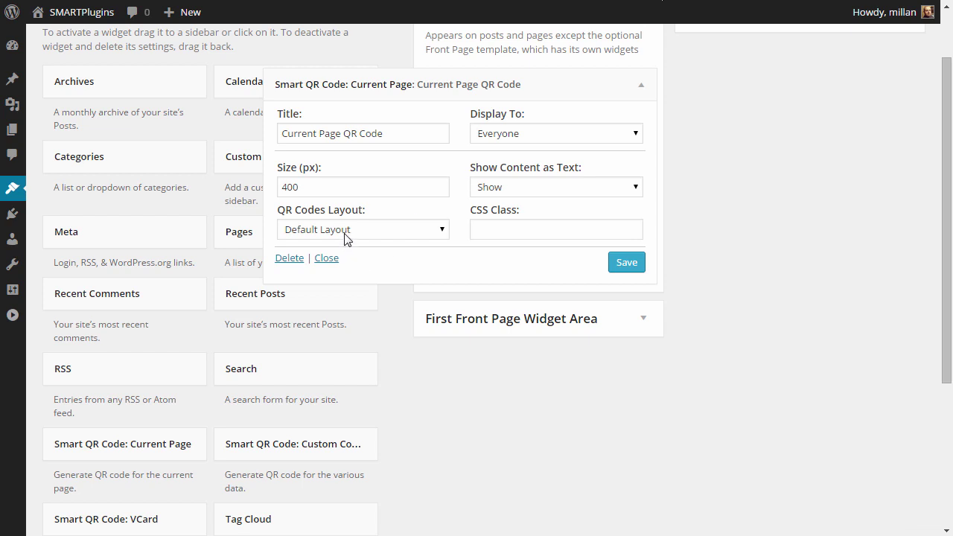
left_click(344, 233)
left_click(356, 259)
left_click(630, 269)
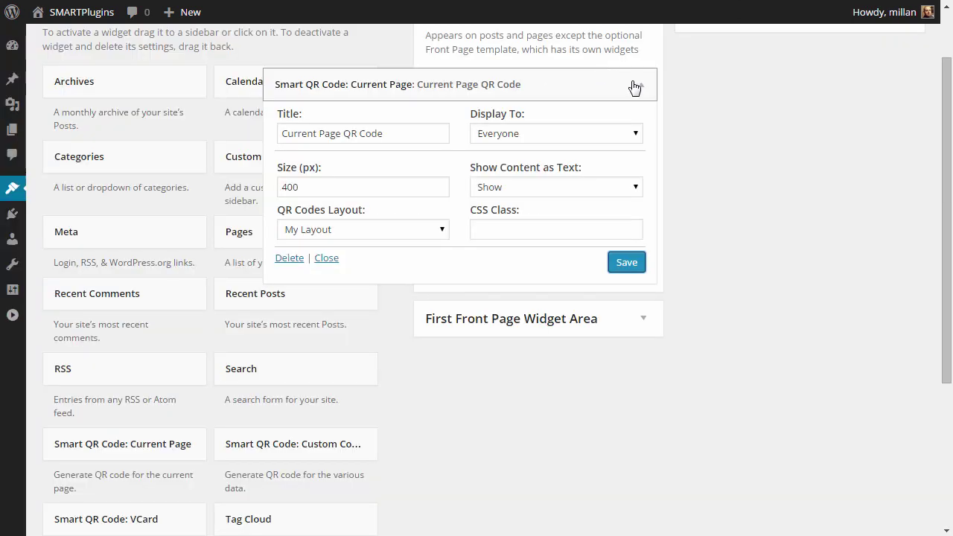
left_click(635, 88)
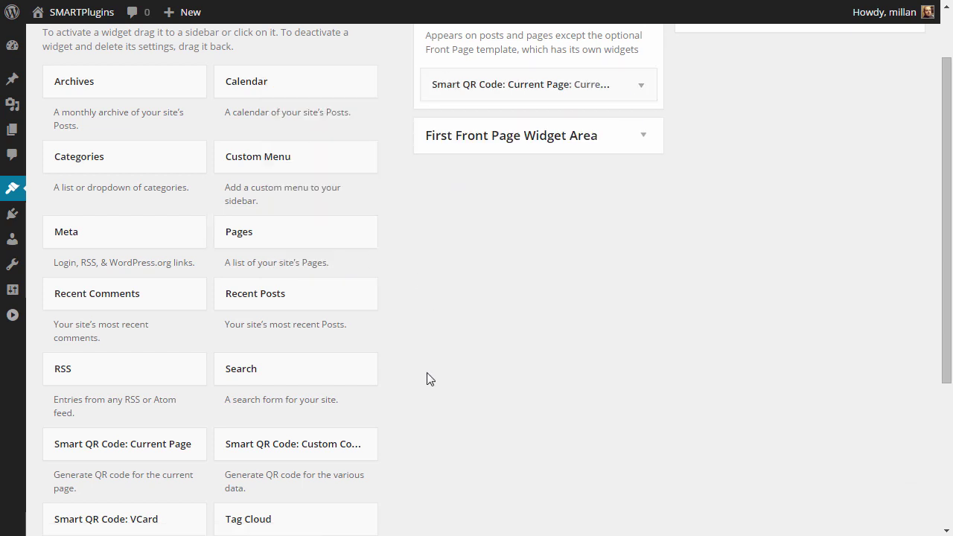
- Add a VCard QR widget with the contact's name, company Dev4Press, phone, website and e-mail
scroll(427, 379, "down", 1)
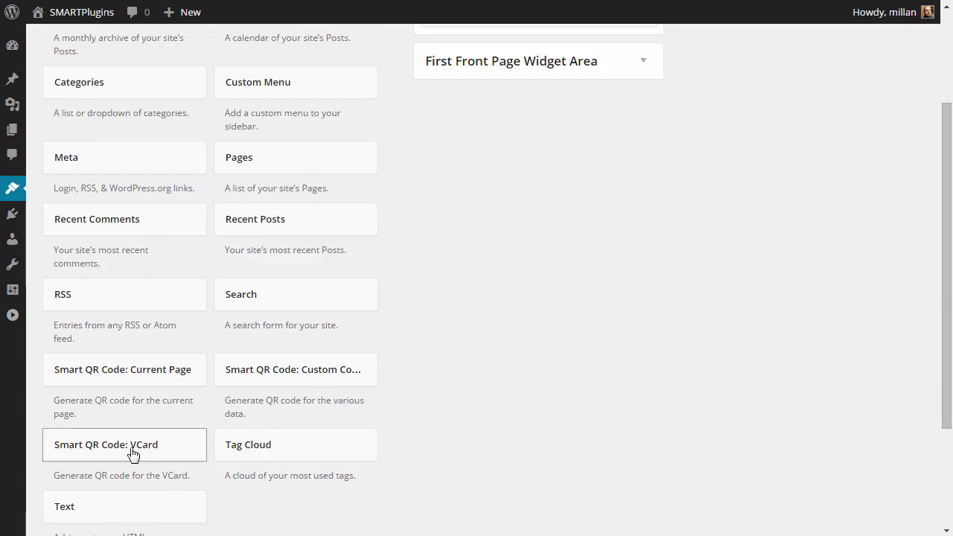
left_click_drag(133, 454, 557, 61)
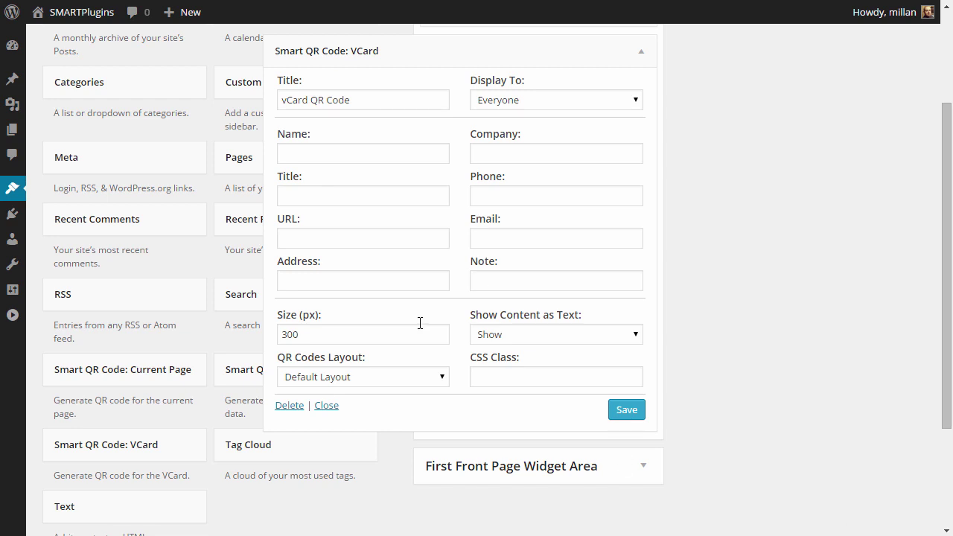
left_click(371, 154)
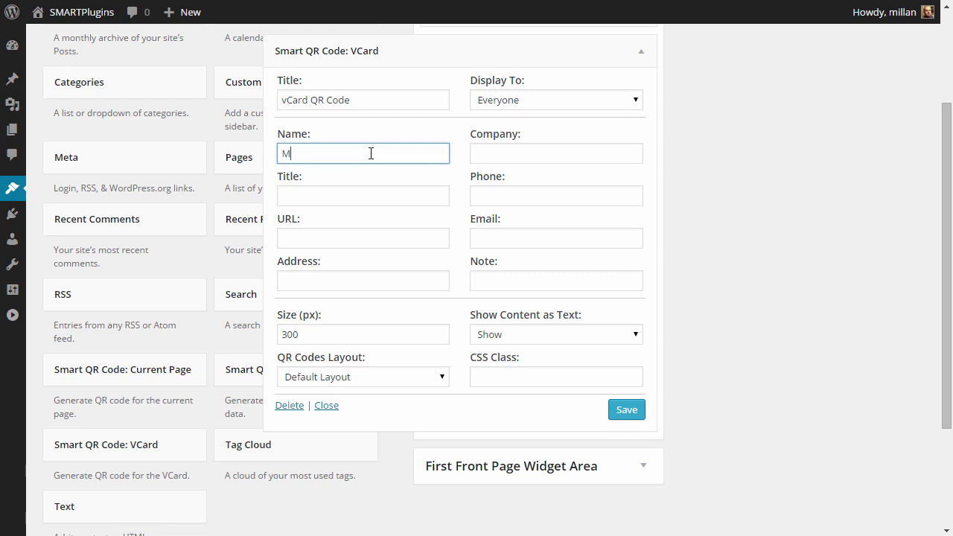
key("Tab")
type("Dev4Press")
key("Tab")
key("Tab")
type("+1 555555")
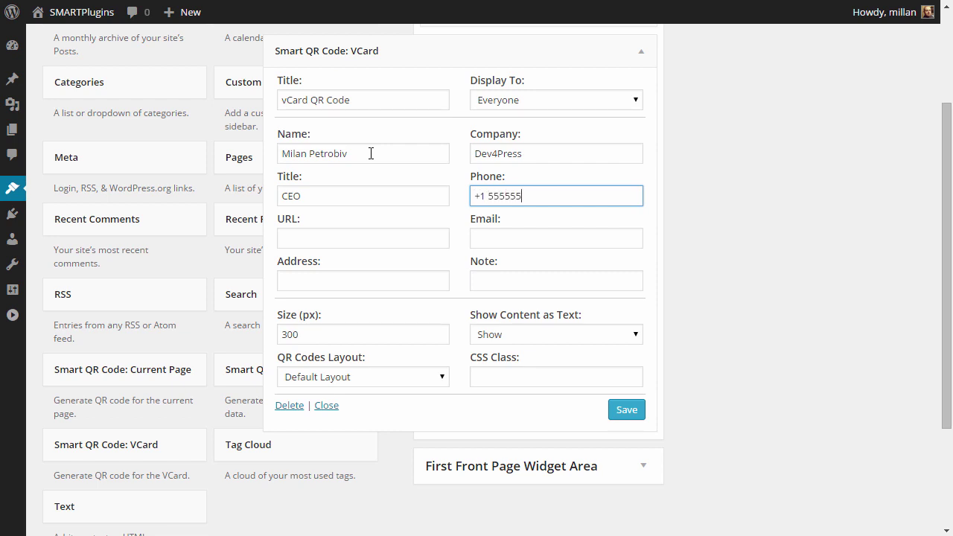
key("Tab")
type("http://www.dev4press.com")
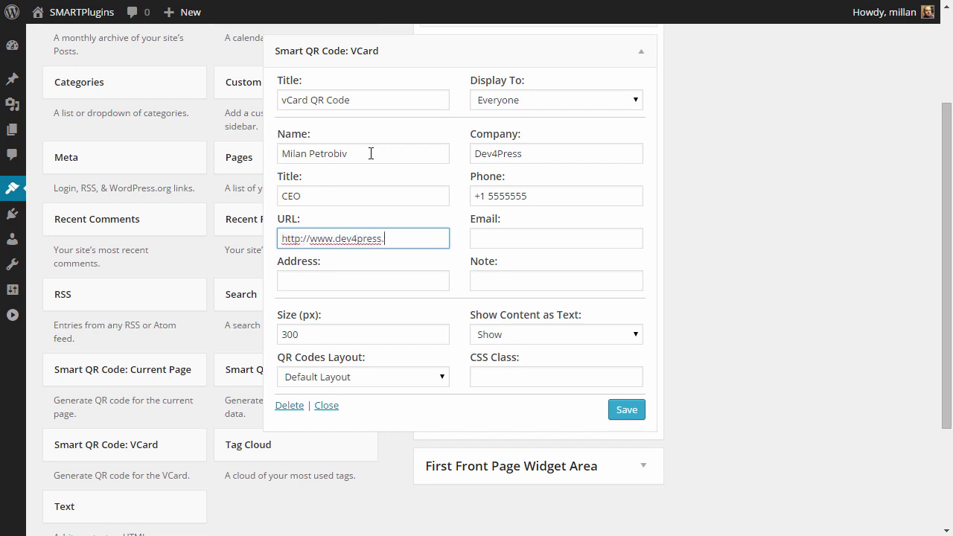
key("Tab")
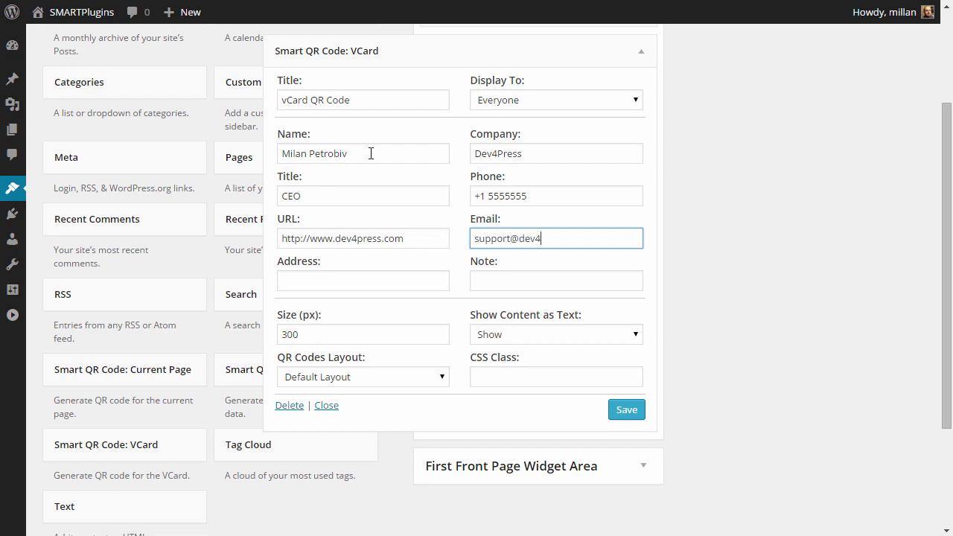
- Save the vCard widget and drag the Current Page QR widget out of Main Sidebar
left_click(627, 410)
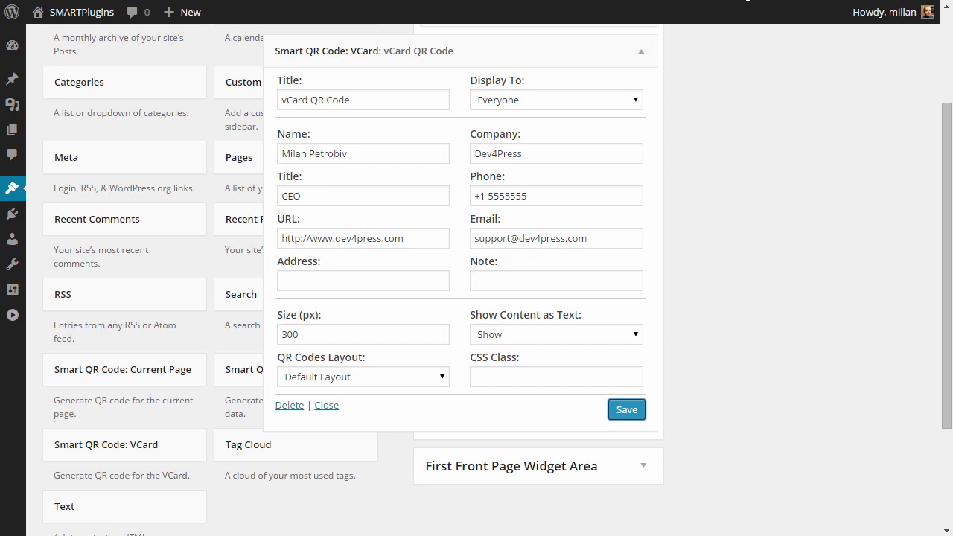
scroll(737, 67, "up", 2)
left_click_drag(585, 155, 232, 180)
left_click(743, 1)
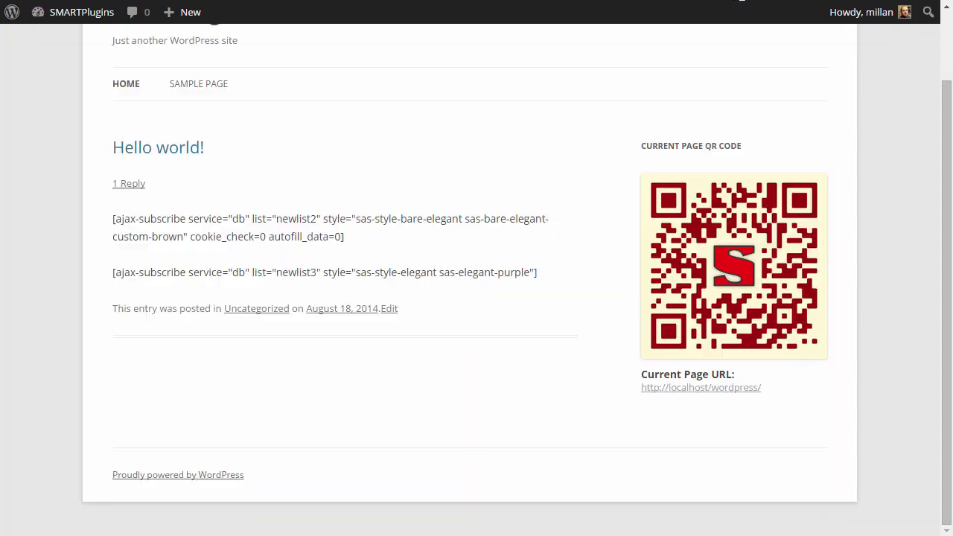
- Correct the misspelled ending of the vCard contact's surname, save the widget, and reload the site
key("F5")
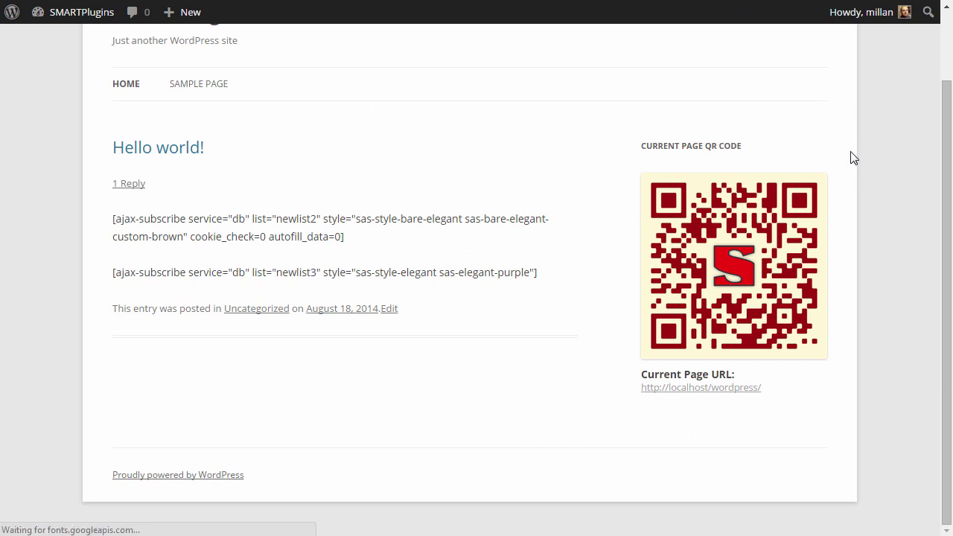
scroll(853, 157, "down", 1)
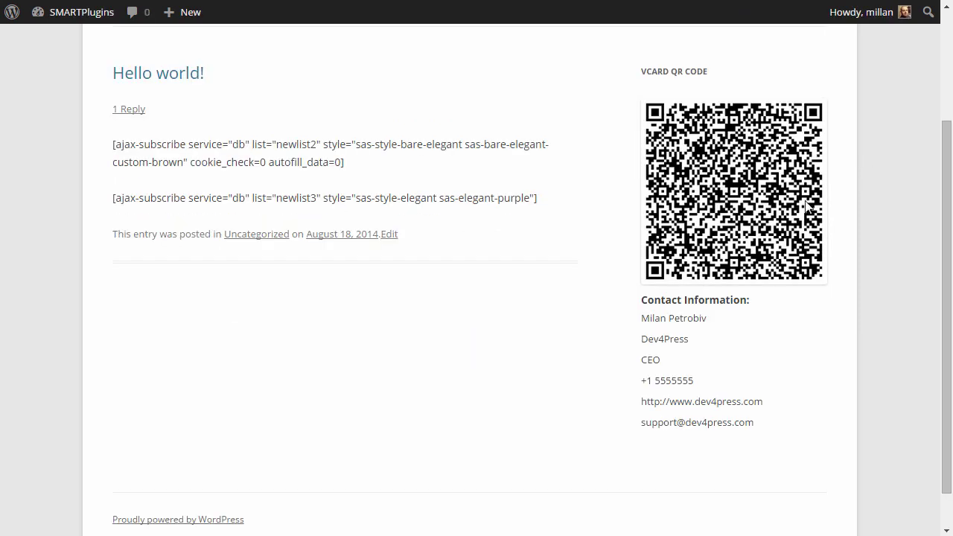
left_click(717, 4)
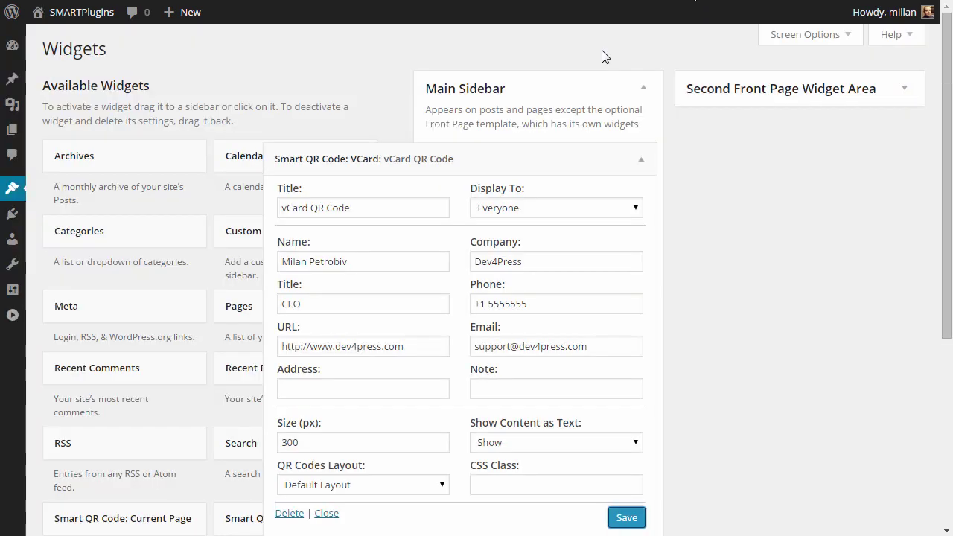
left_click_drag(334, 262, 378, 261)
type("vic")
scroll(428, 274, "down", 2)
left_click(626, 368)
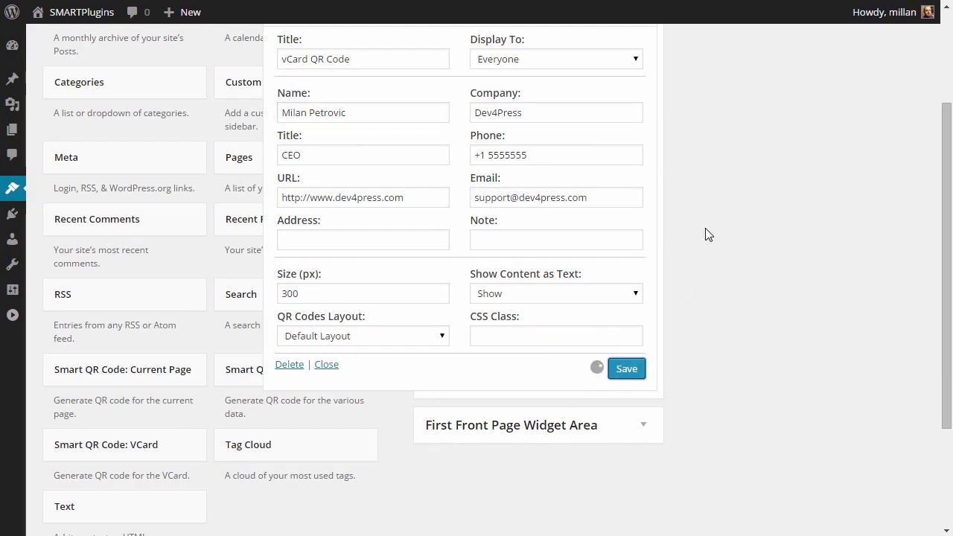
key("ctrl+Tab")
key("F5")
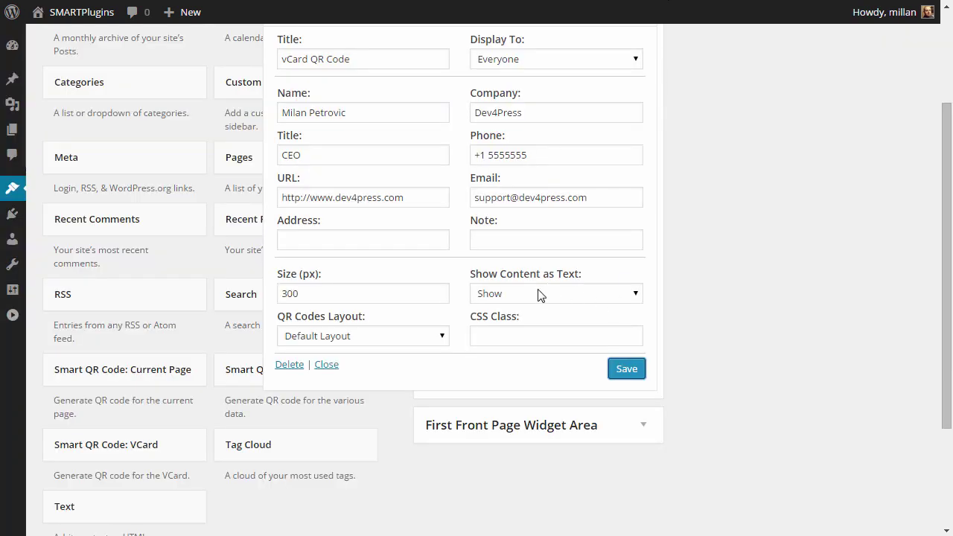
- Set Show Content as Text to Hide, then replace the vCard widget with a Custom Content QR widget
left_click(536, 293)
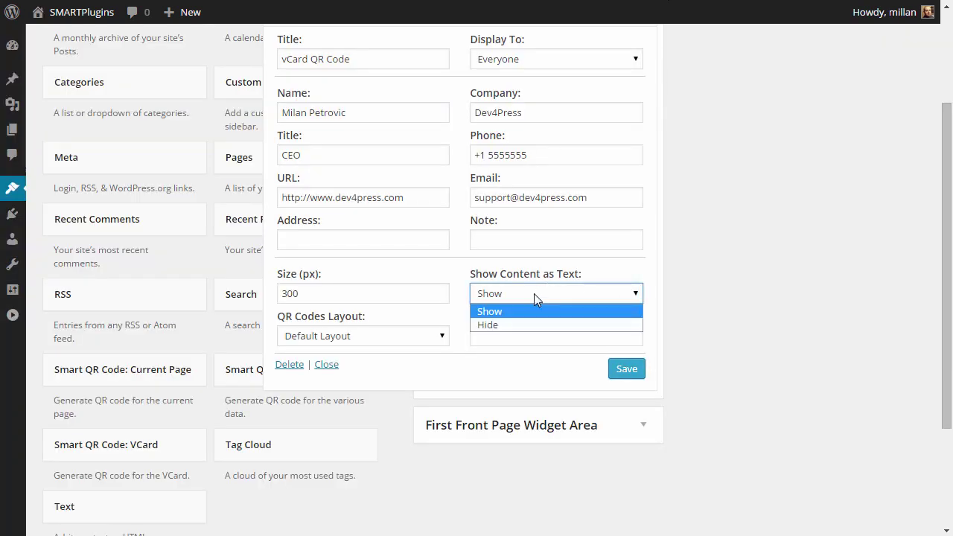
left_click(517, 324)
left_click(633, 371)
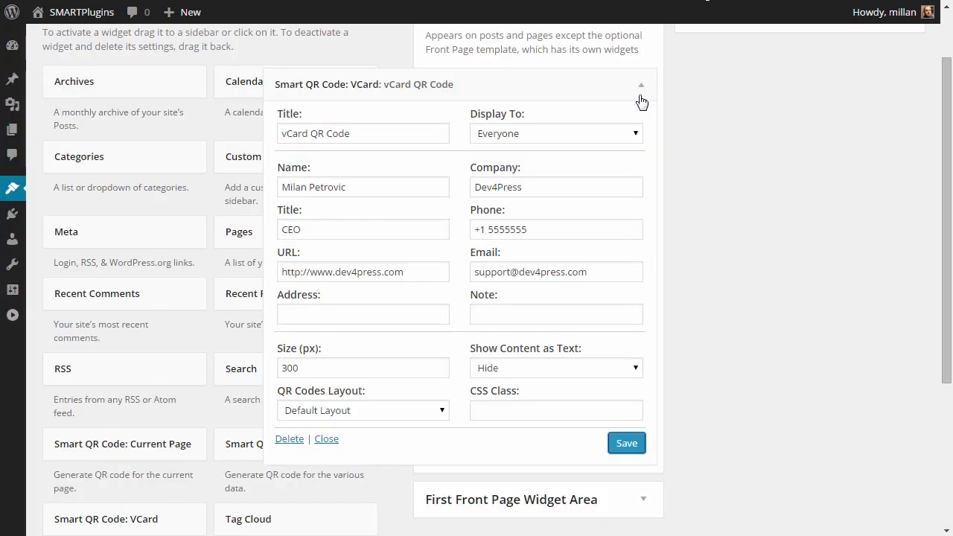
left_click_drag(583, 87, 195, 210)
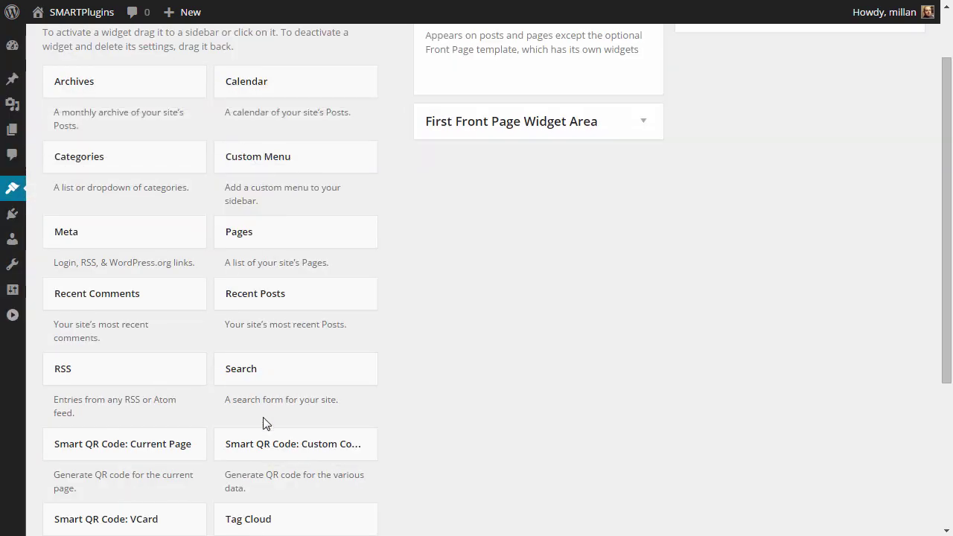
left_click_drag(276, 457, 495, 68)
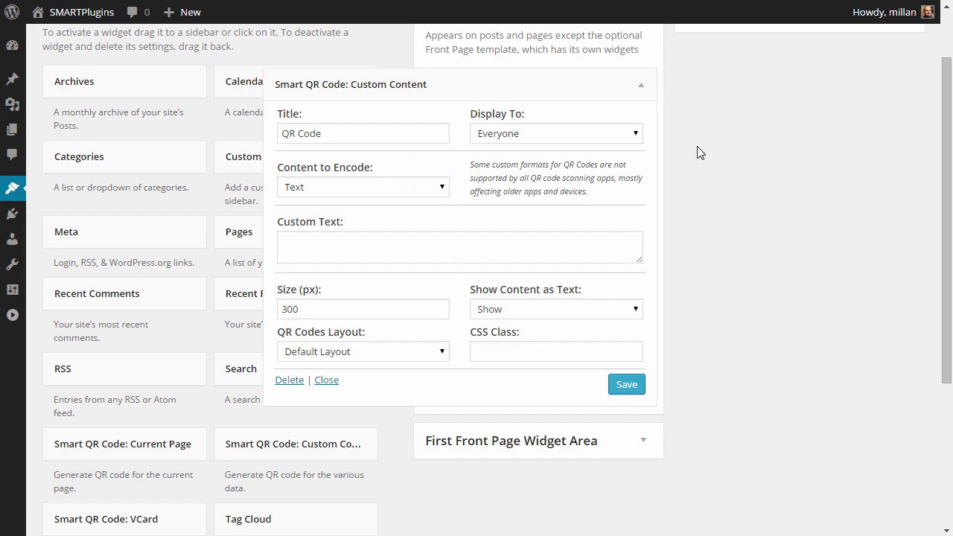
- Cycle Content to Encode through Text, URL, Skype, Email and Email Message, checking their fields
left_click(378, 234)
left_click(376, 186)
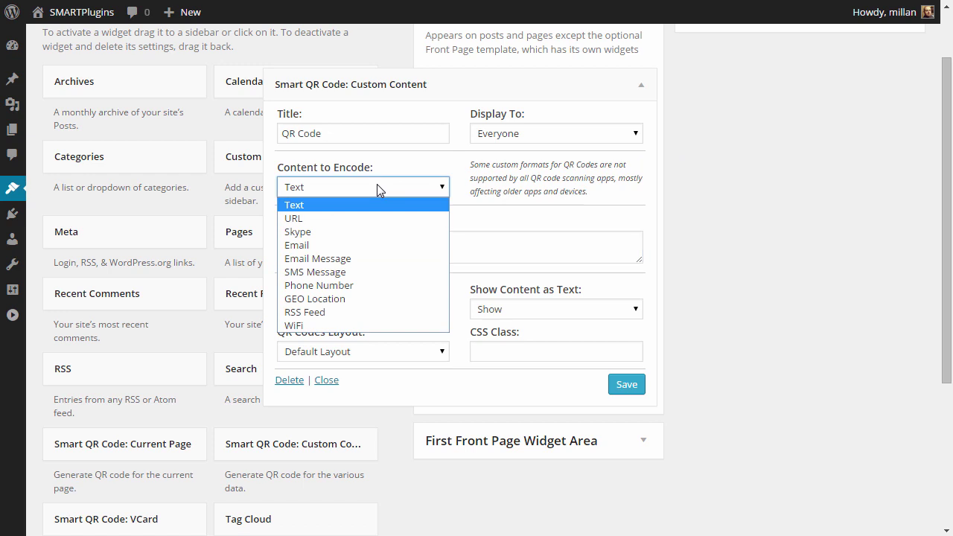
left_click(331, 218)
left_click(368, 236)
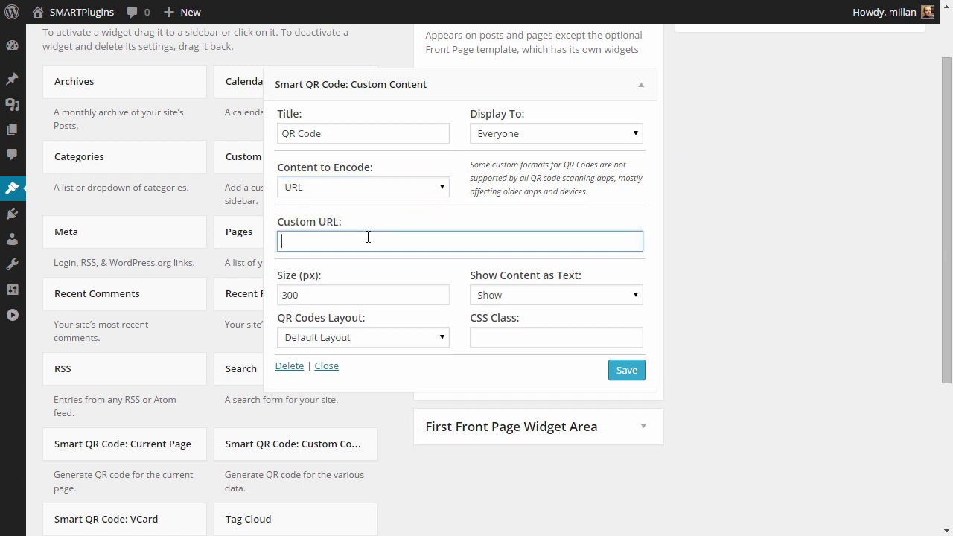
left_click(376, 191)
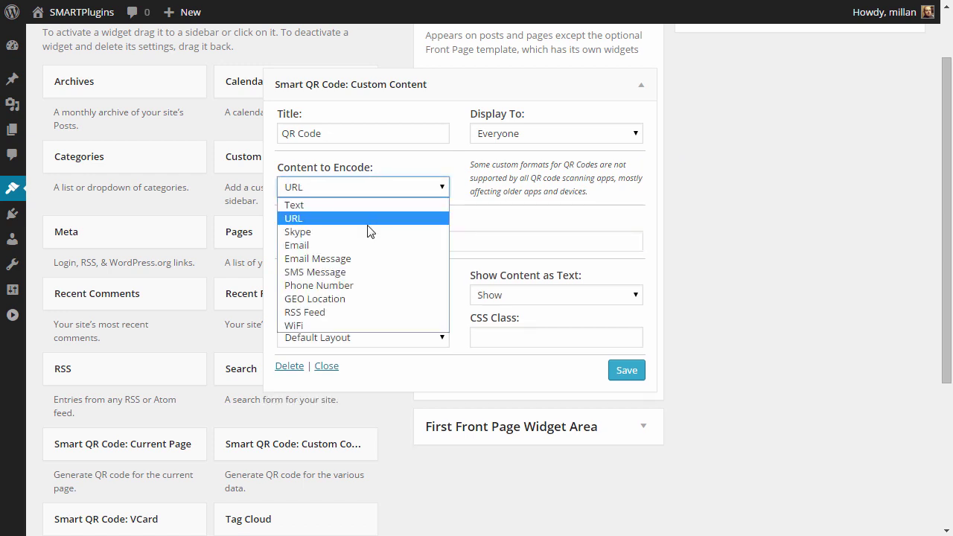
left_click(367, 232)
left_click(366, 190)
left_click(360, 244)
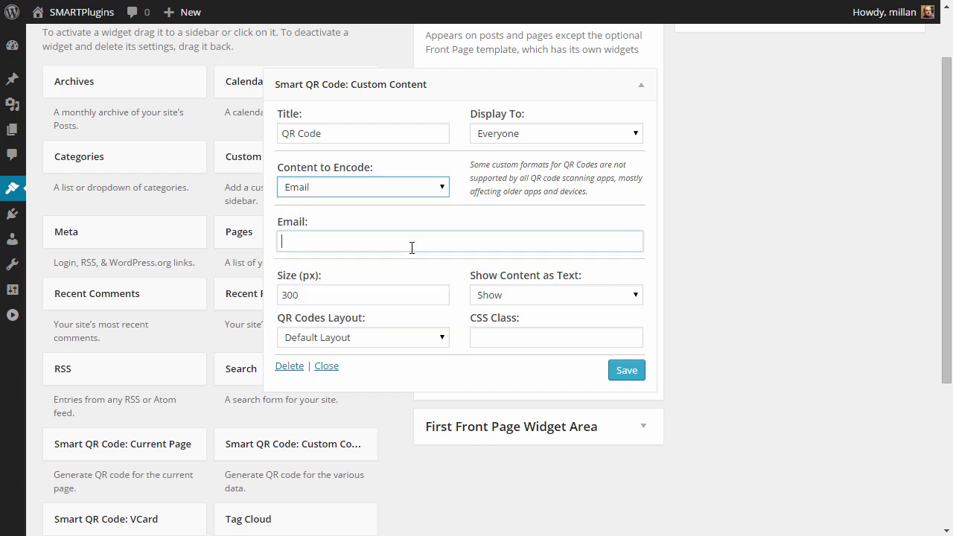
left_click(403, 191)
left_click(363, 259)
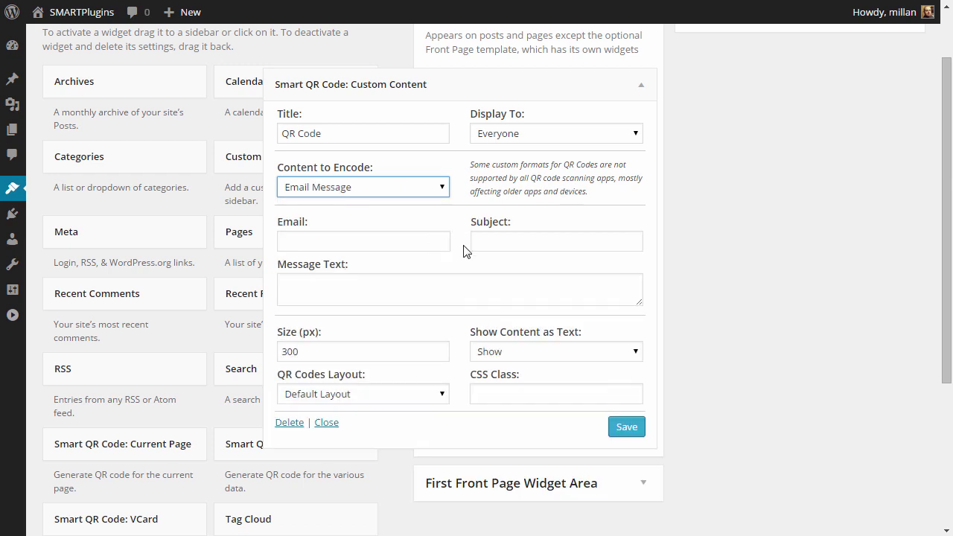
left_click(421, 242)
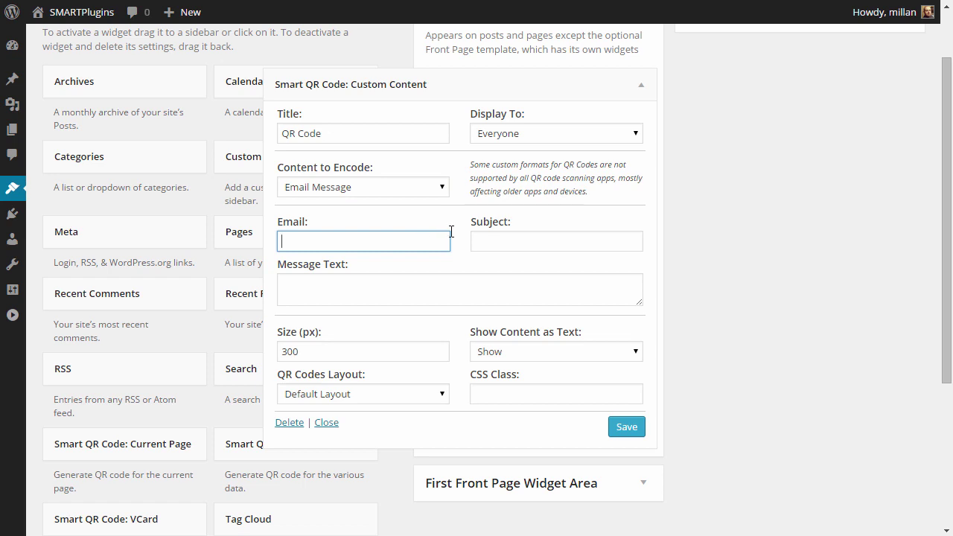
left_click(516, 242)
left_click(312, 280)
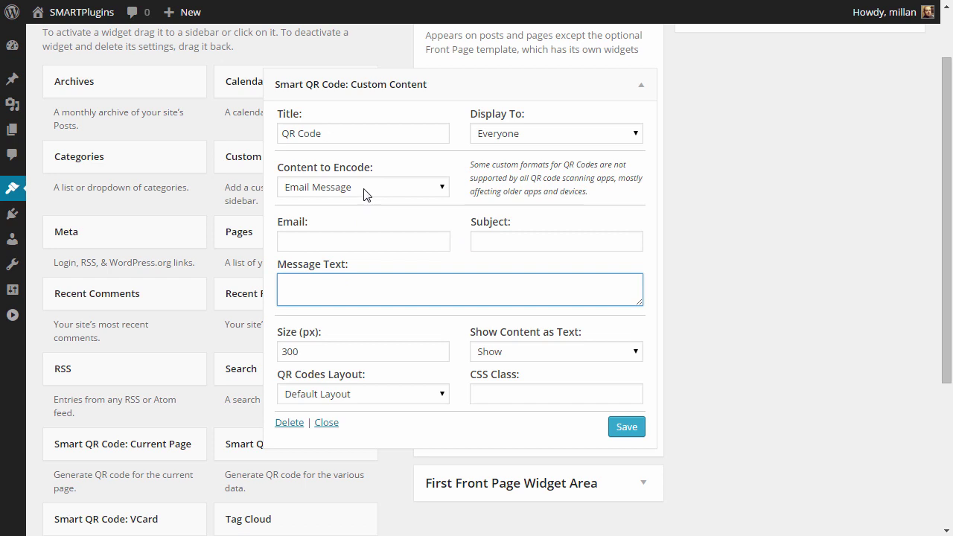
- Try SMS, Phone Number, GEO Location and RSS Feed, then settle on WiFi with No Encryption
left_click(365, 194)
left_click(407, 272)
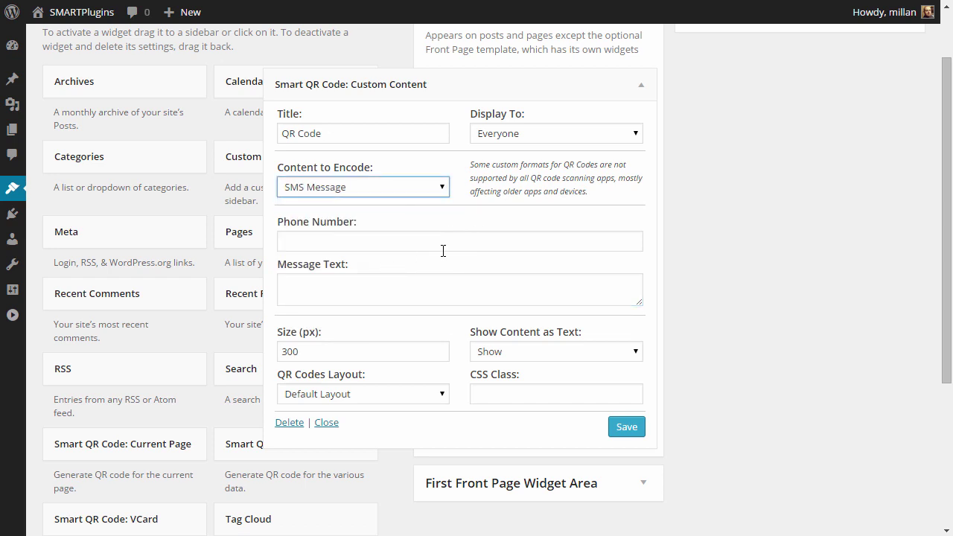
left_click(414, 195)
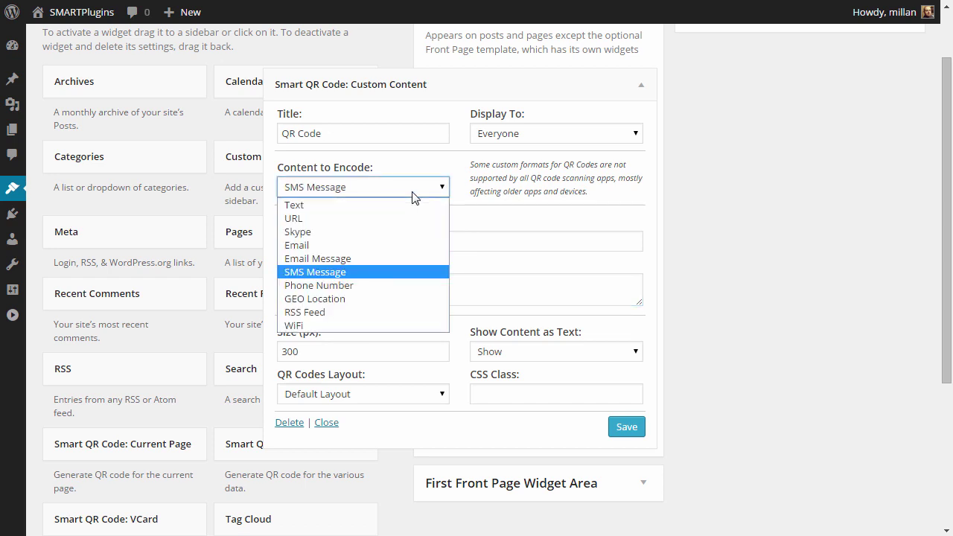
left_click(425, 284)
left_click(439, 241)
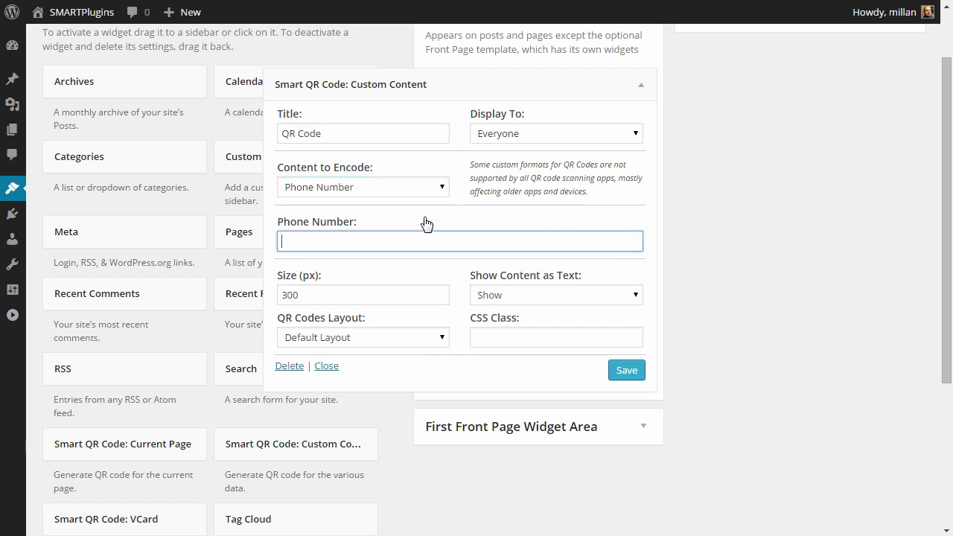
left_click(411, 187)
left_click(342, 299)
left_click(409, 241)
left_click(440, 187)
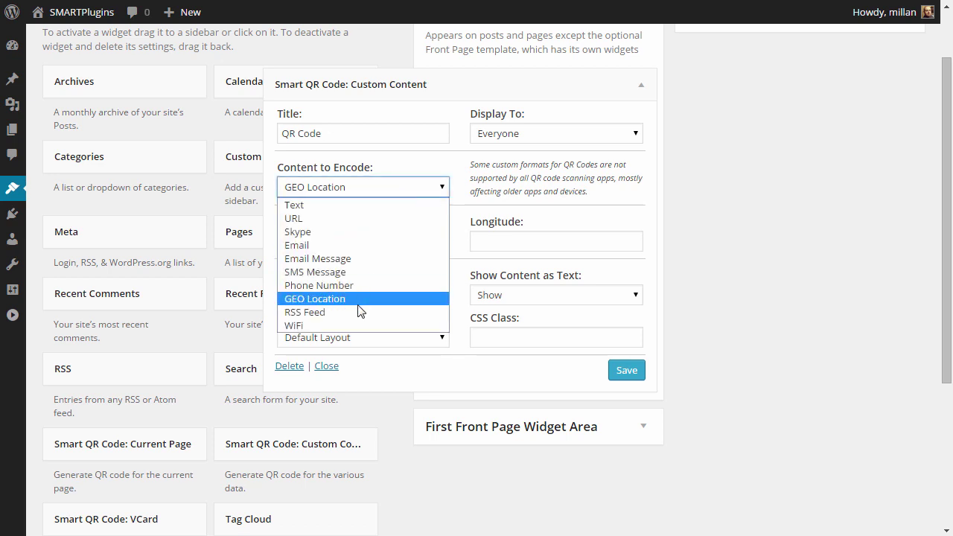
left_click(358, 312)
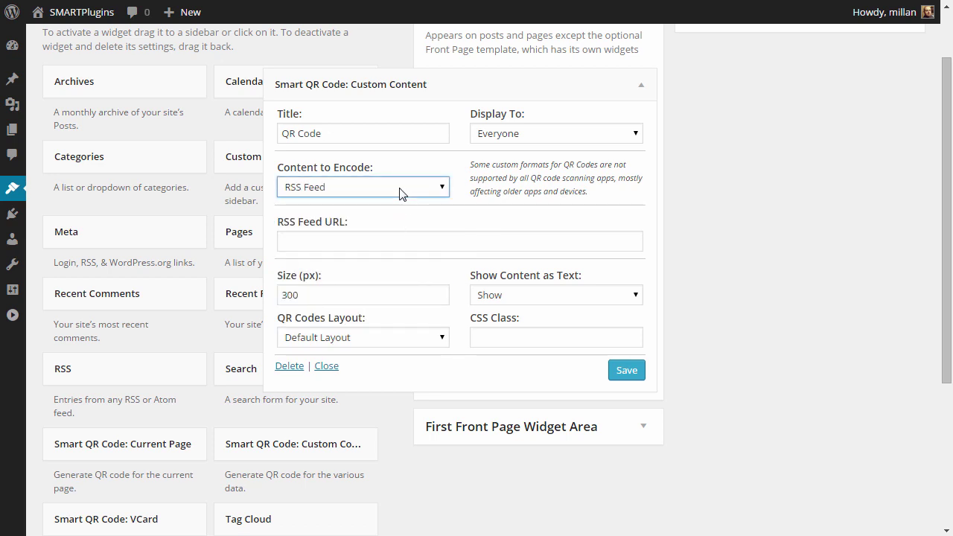
left_click(400, 188)
left_click(341, 326)
left_click(464, 244)
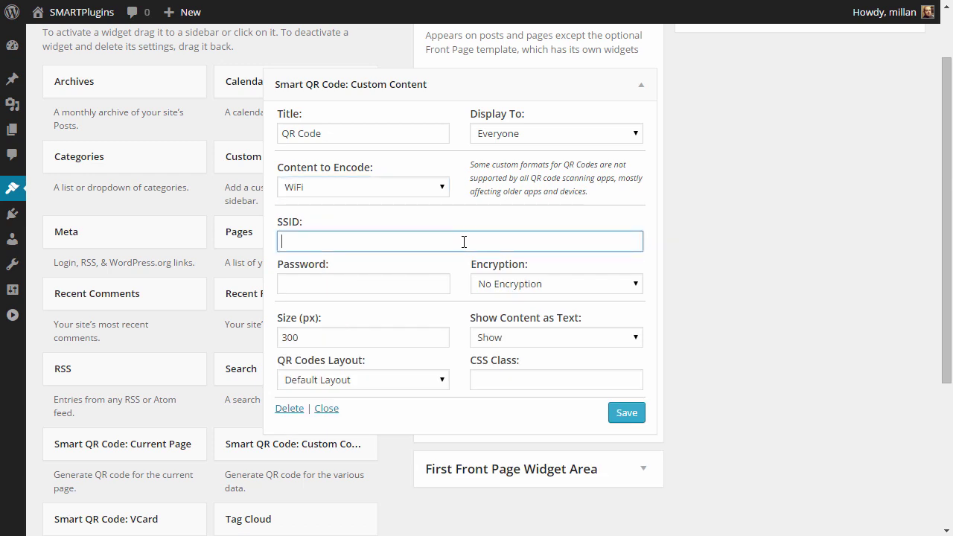
left_click(520, 283)
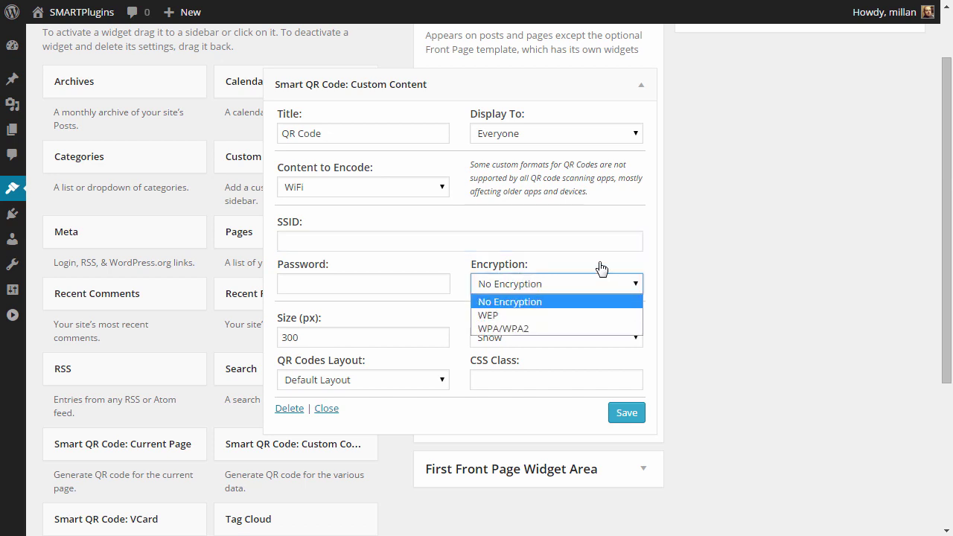
left_click(599, 266)
left_click(395, 190)
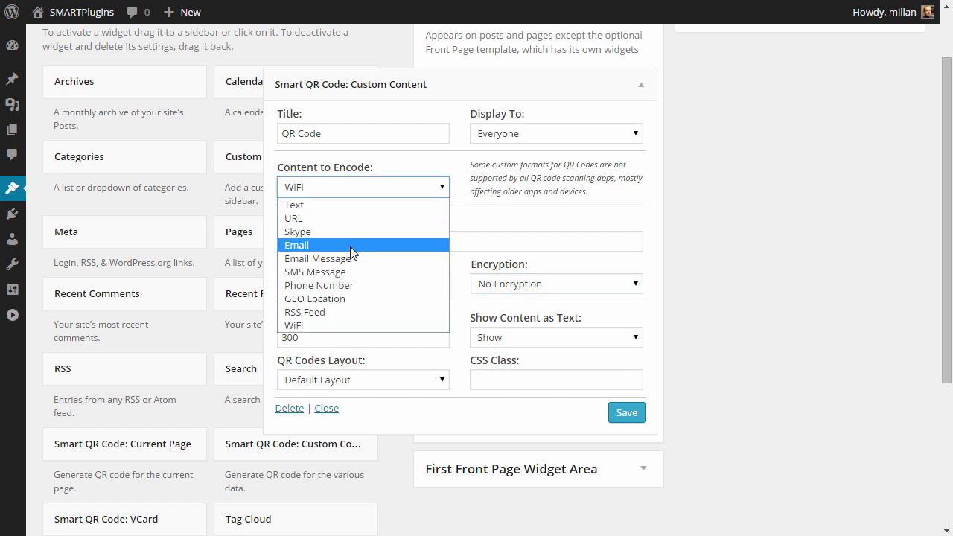
- Set Content to Encode to Email with the support address and save the widget
left_click(354, 245)
left_click(305, 242)
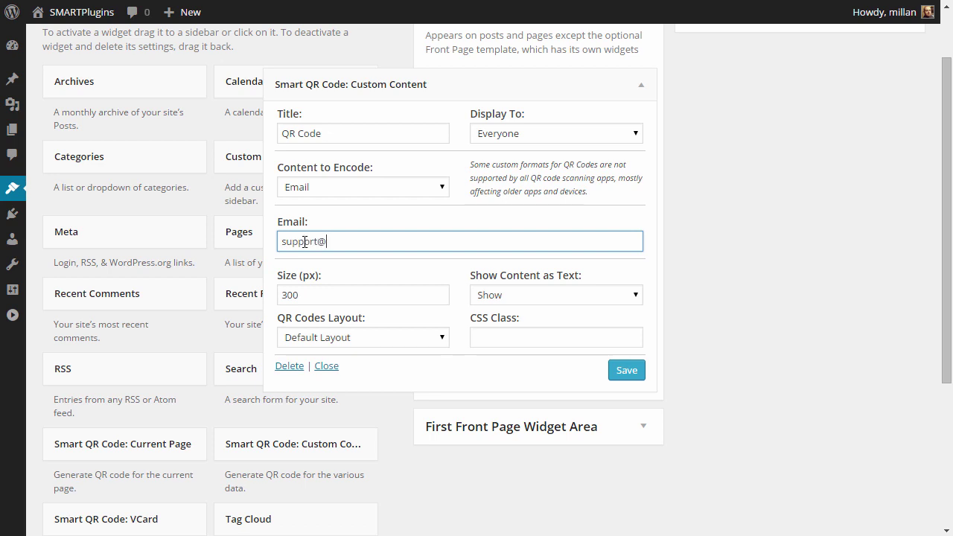
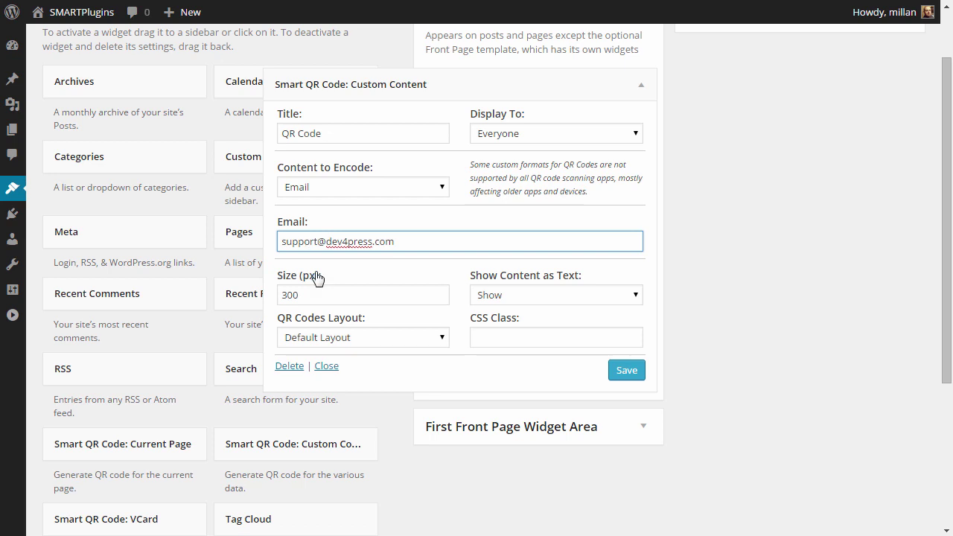
left_click(624, 371)
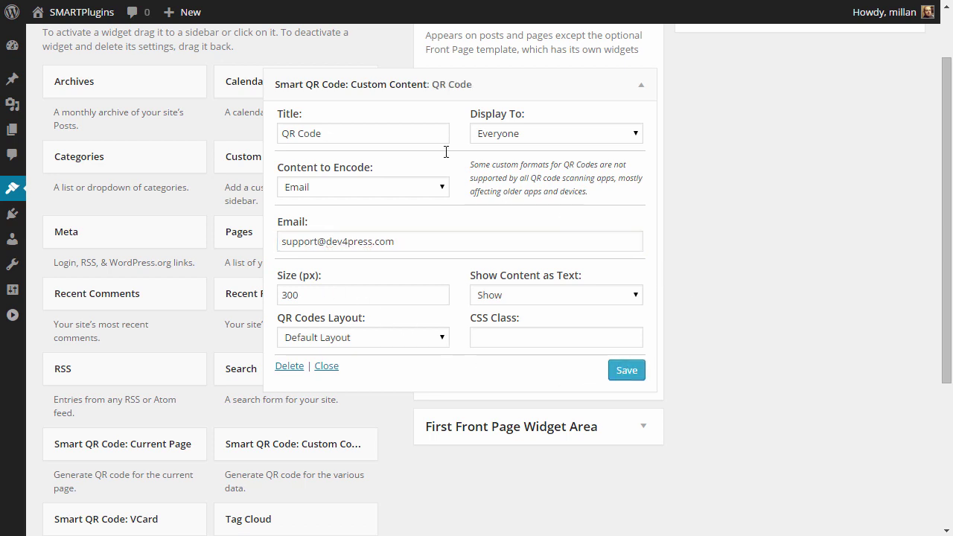
- Check the QR code on the site's front end, then collapse the QR Code widget in Main Sidebar
mouse_move(89, 14)
left_click(88, 41)
left_click(390, 185)
left_click(521, 177)
left_click(641, 89)
scroll(697, 134, "up", 1)
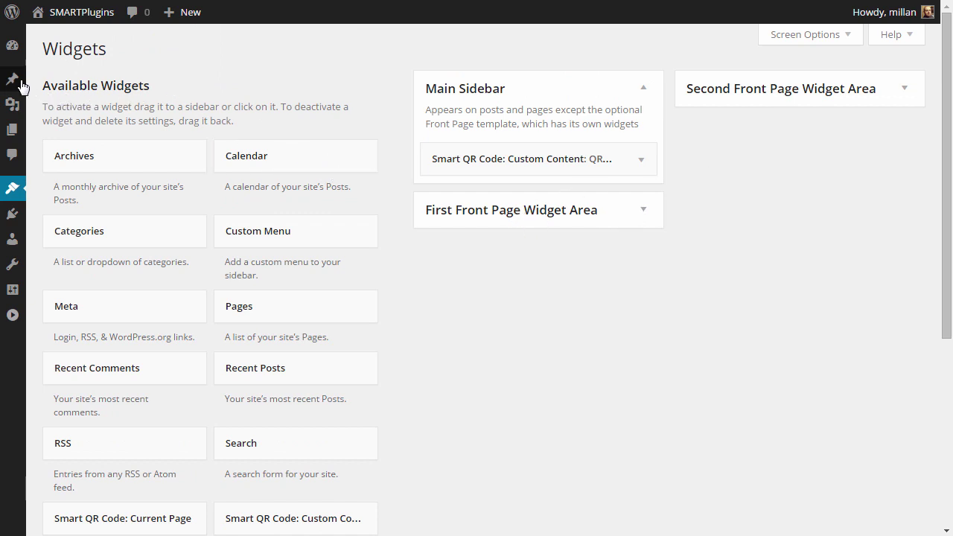
- Open Hello world! from All Posts and delete both ajax-subscribe shortcode paragraphs
mouse_move(13, 78)
left_click(44, 108)
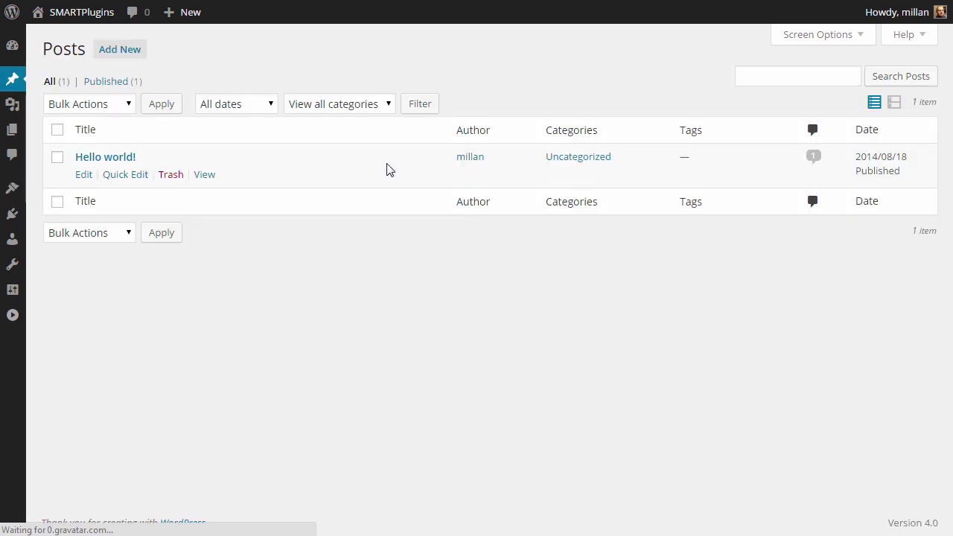
left_click(79, 177)
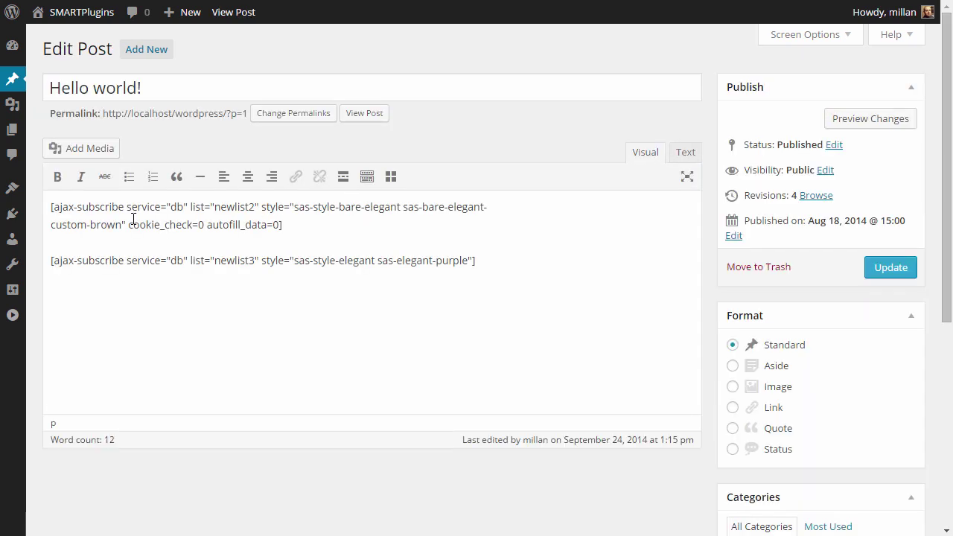
left_click_drag(53, 207, 519, 285)
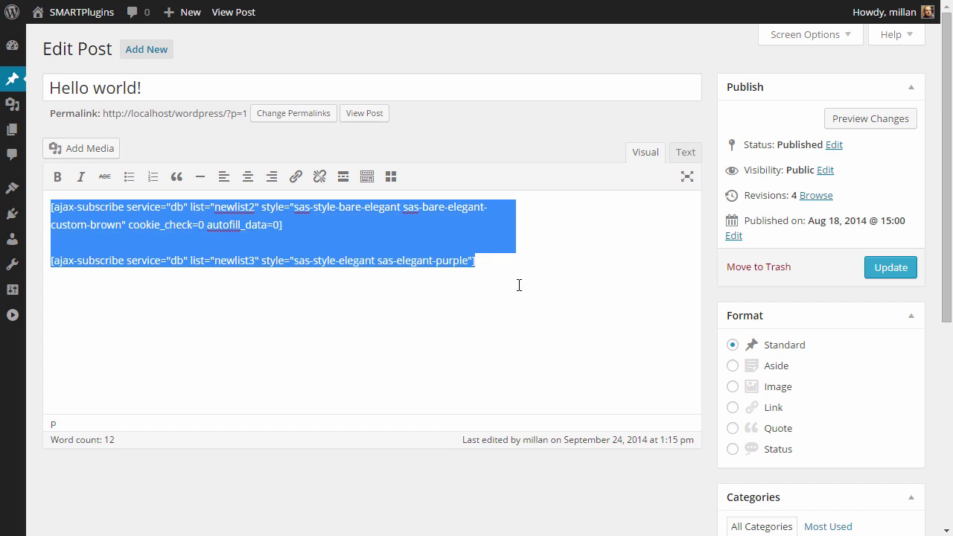
key("Delete")
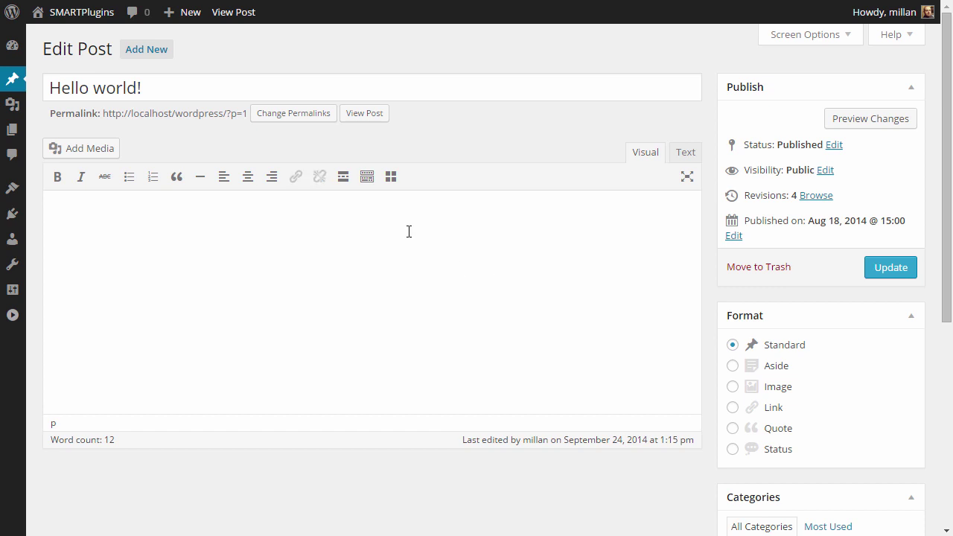
left_click(395, 179)
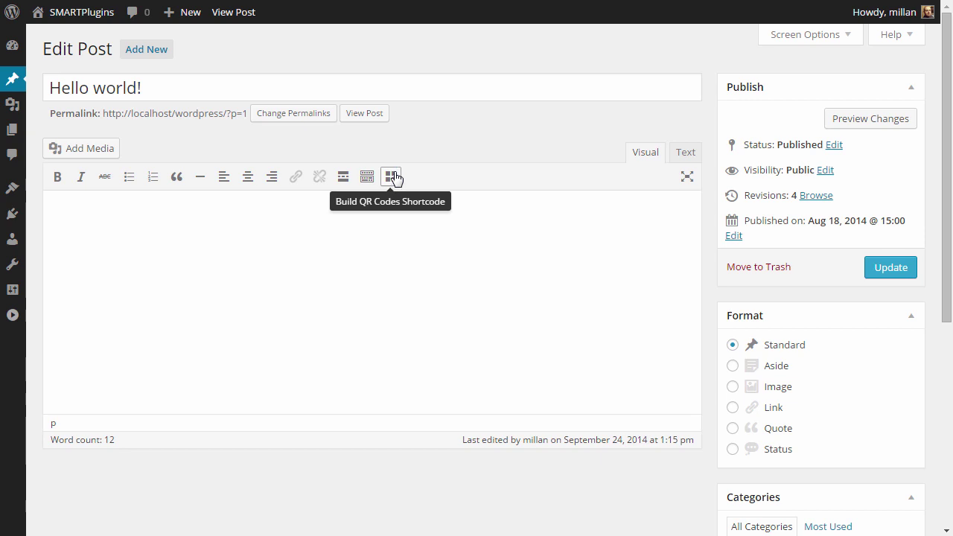
- Start a QR shortcode at size 300 using My Layout
left_click(396, 177)
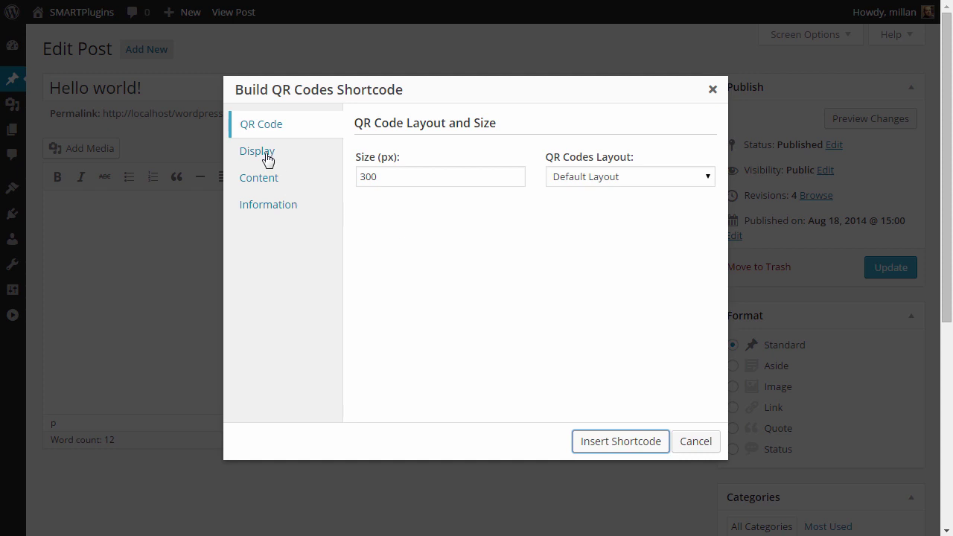
left_click(438, 176)
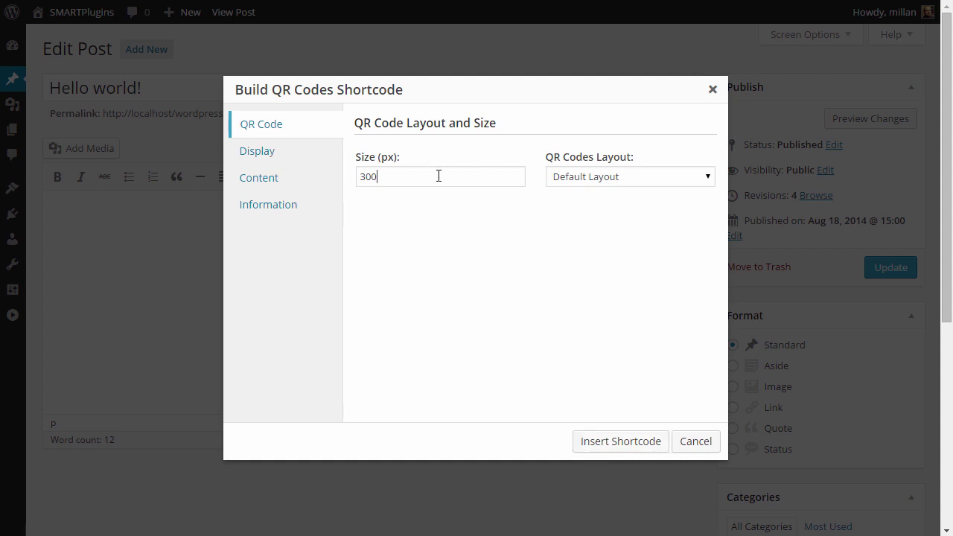
left_click(601, 178)
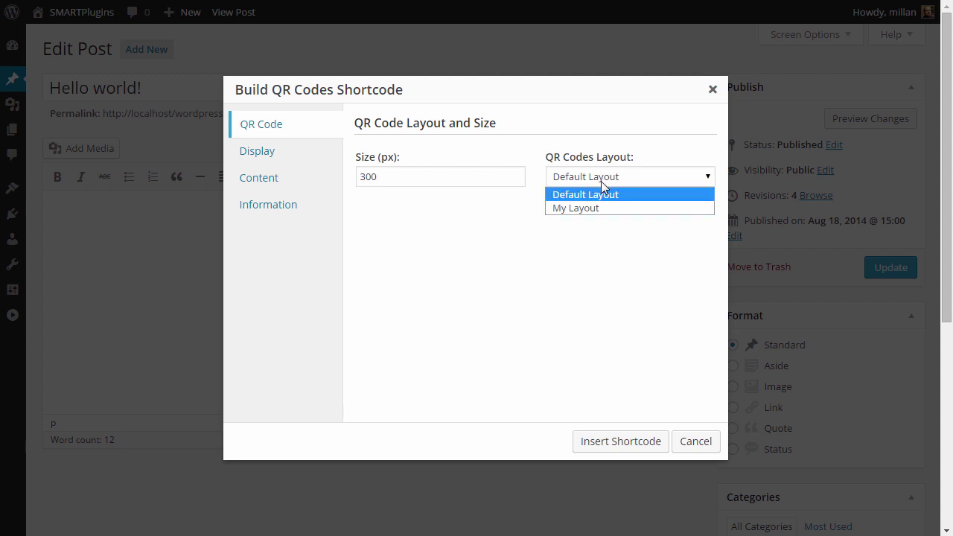
left_click(602, 178)
left_click(600, 184)
left_click(597, 208)
- Set the display wrapper to WordPress Caption and alignment to Center
left_click(283, 156)
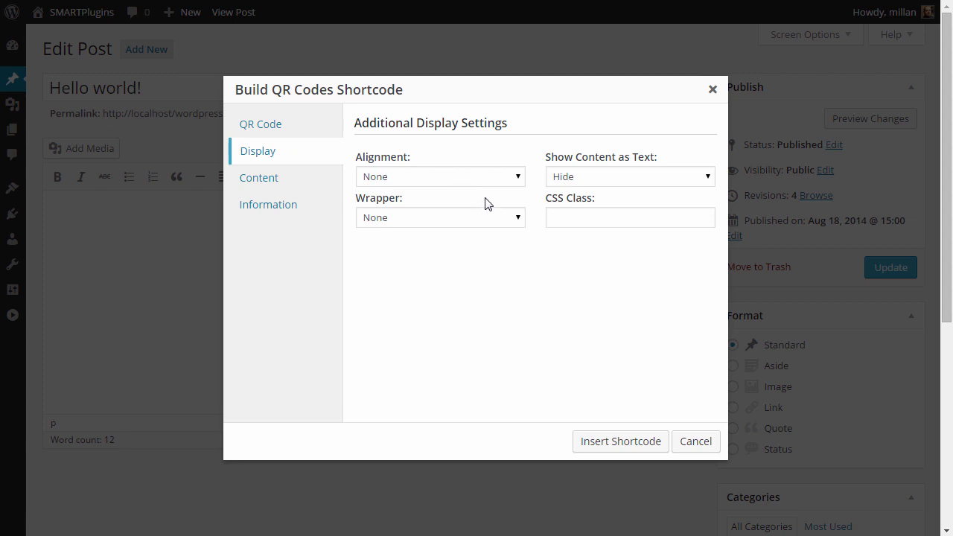
left_click(425, 179)
left_click(425, 177)
left_click(447, 218)
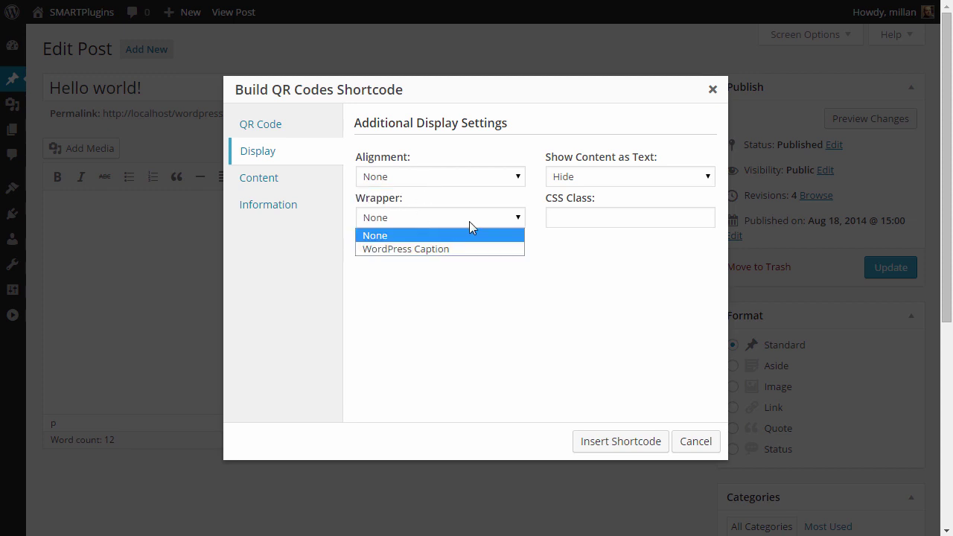
left_click(441, 250)
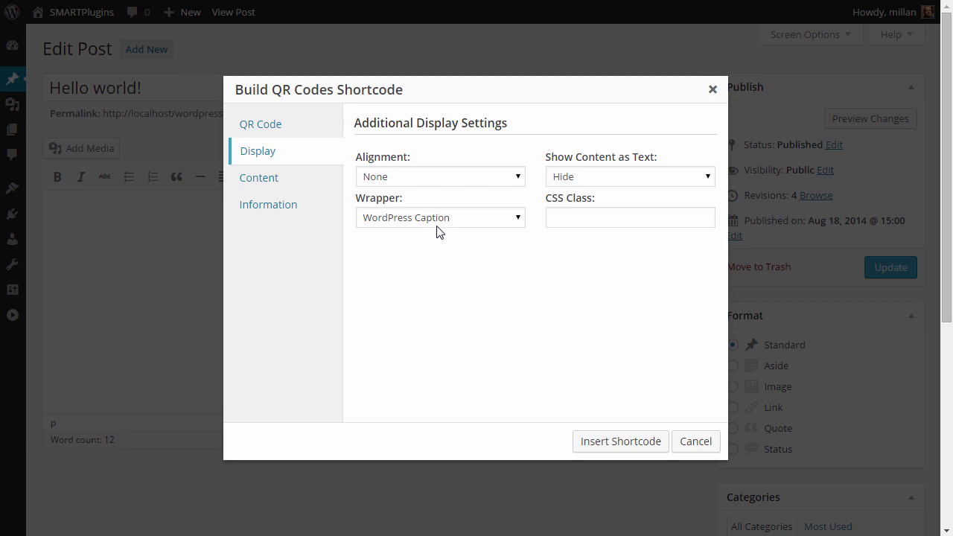
left_click(447, 175)
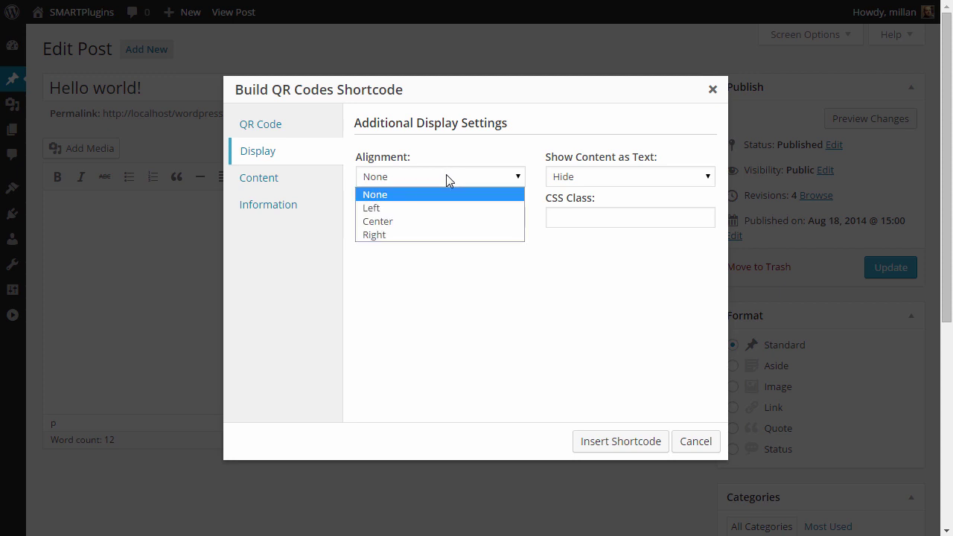
left_click(432, 221)
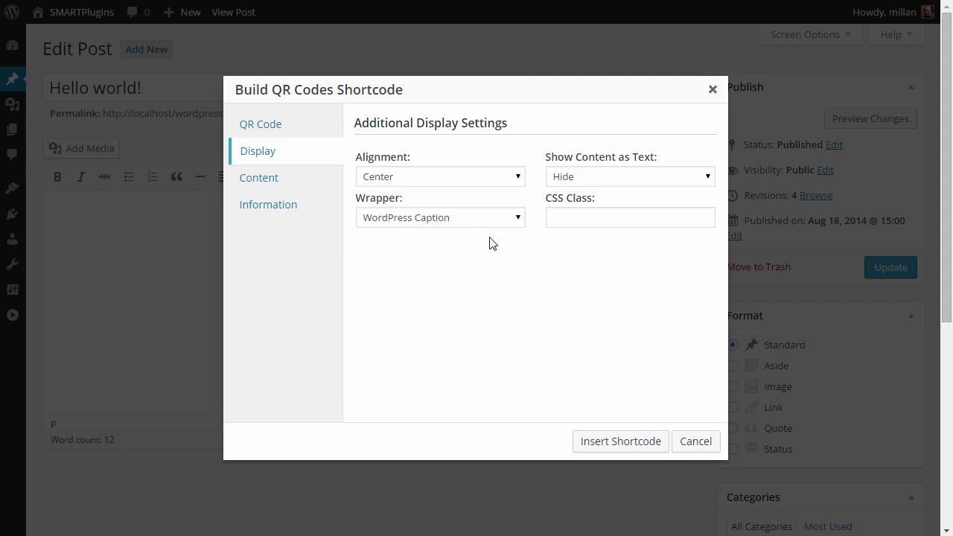
- Choose Current URL as the content to encode
left_click(270, 178)
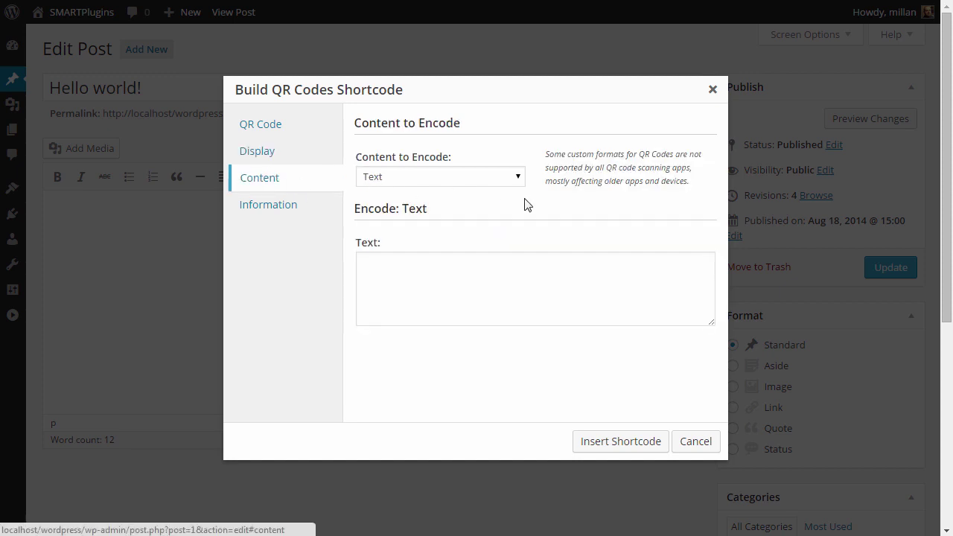
left_click(488, 178)
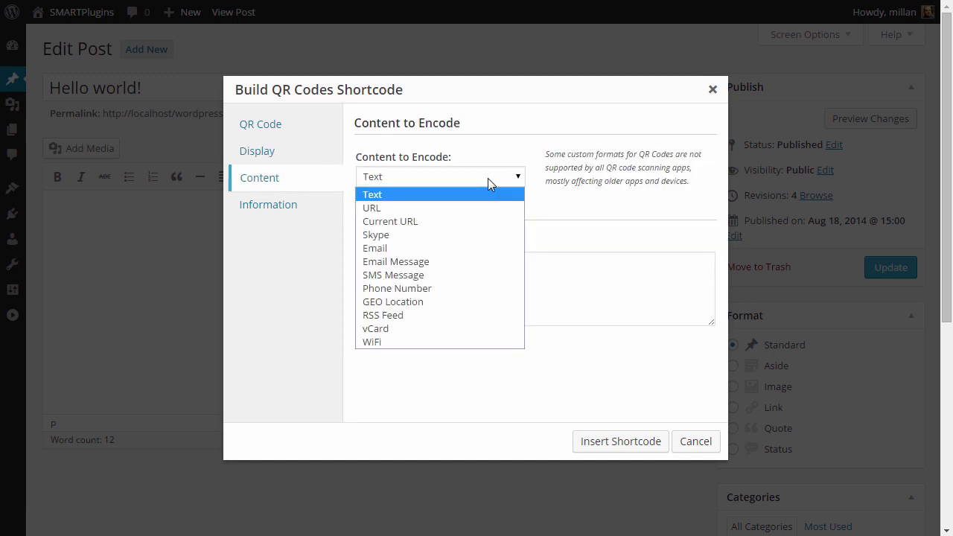
left_click(479, 221)
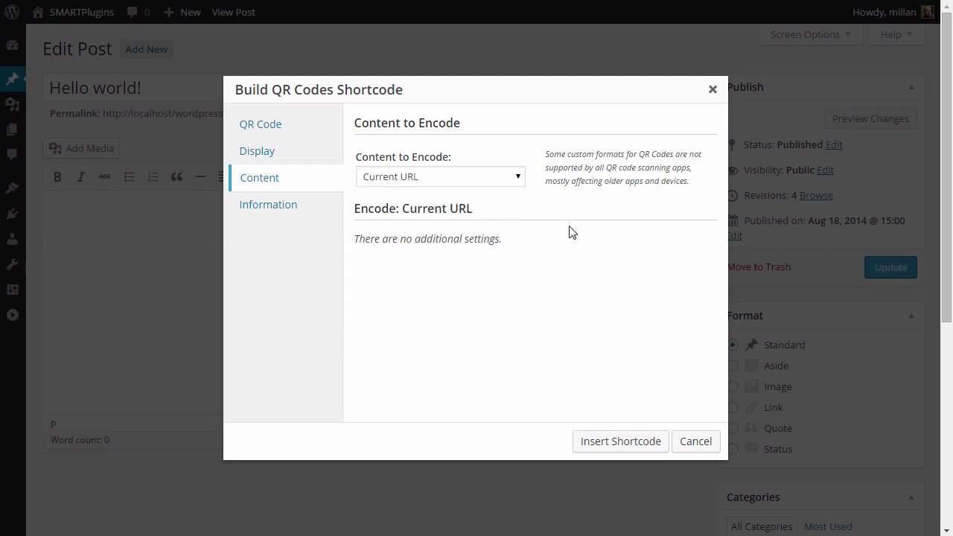
left_click(283, 209)
left_click(264, 179)
left_click(260, 126)
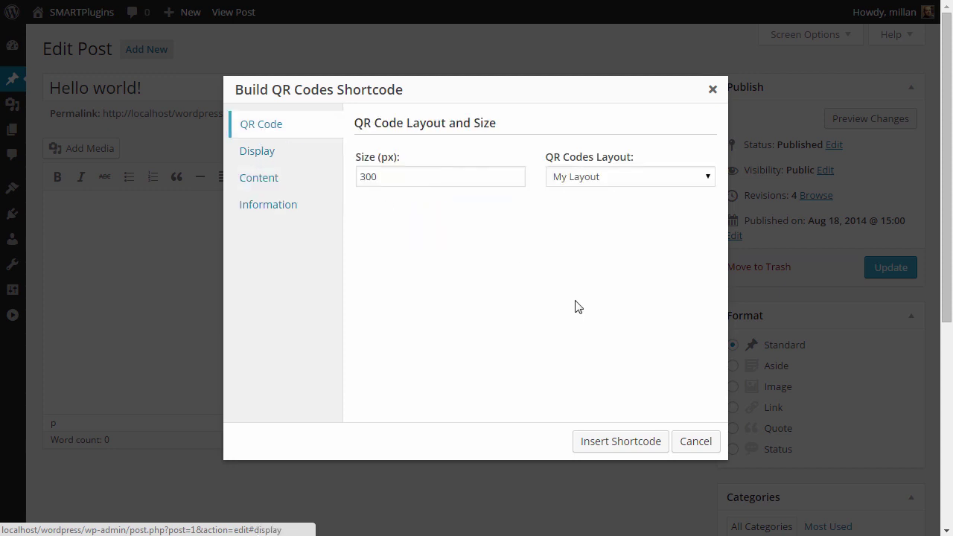
- Insert the current-URL QR shortcode, update Hello world!, and view the result on the site
left_click(620, 442)
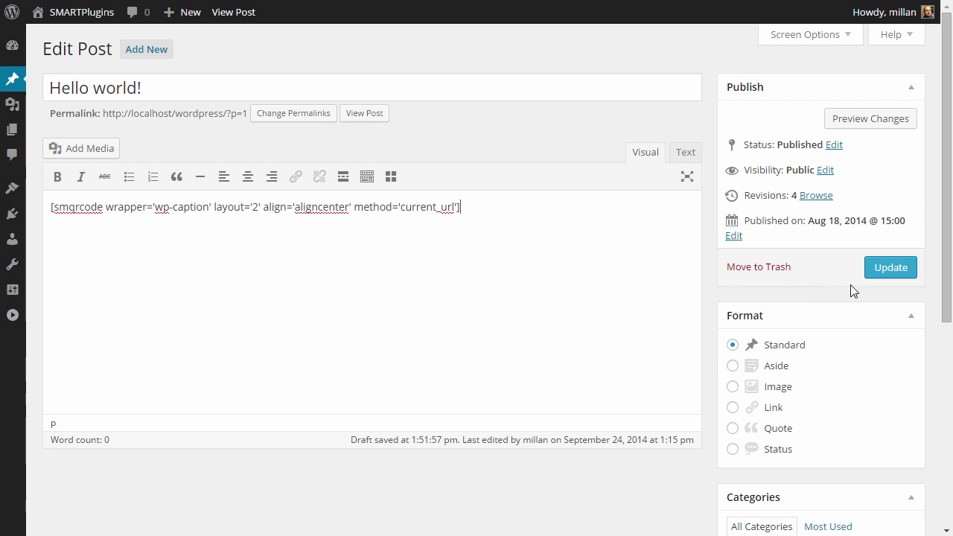
left_click(879, 274)
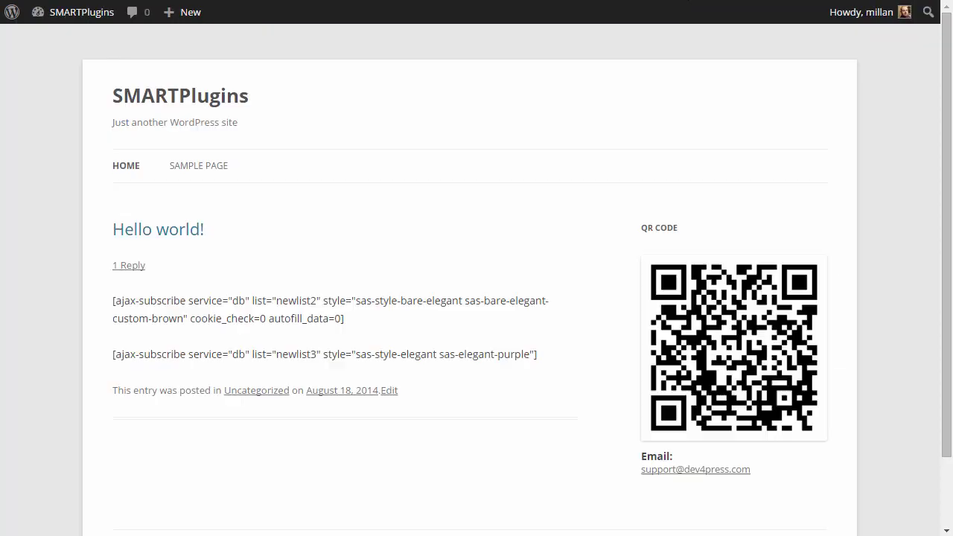
left_click(198, 232)
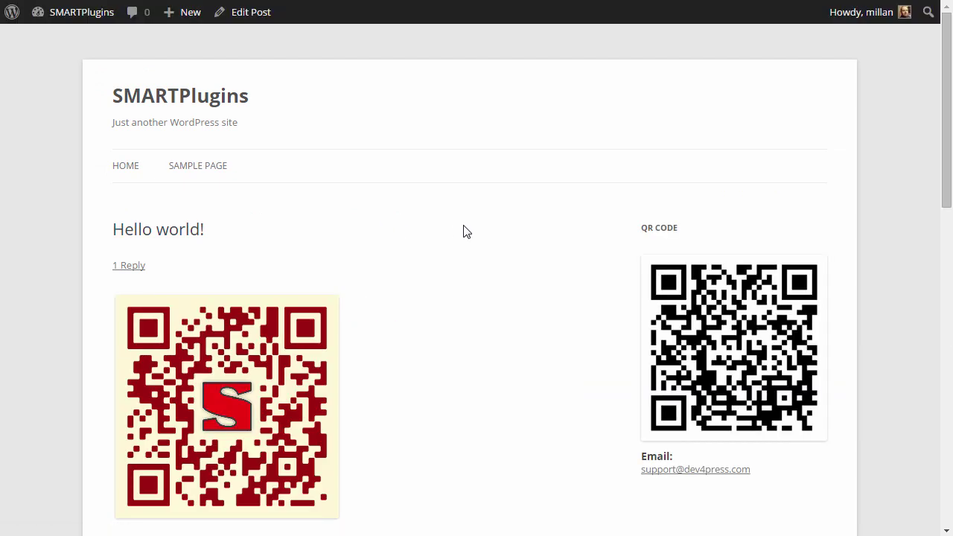
scroll(463, 231, "down", 2)
scroll(463, 231, "down", 1)
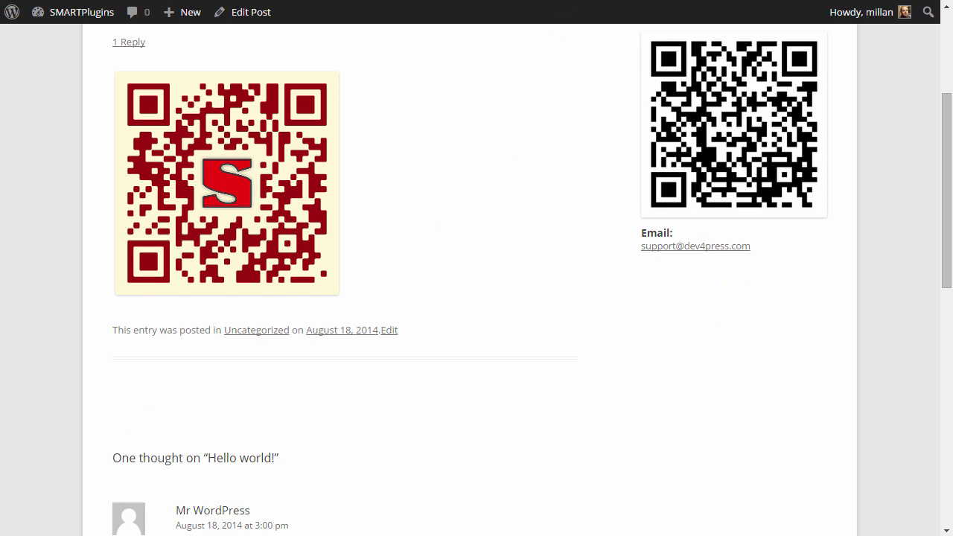
key("alt+Left")
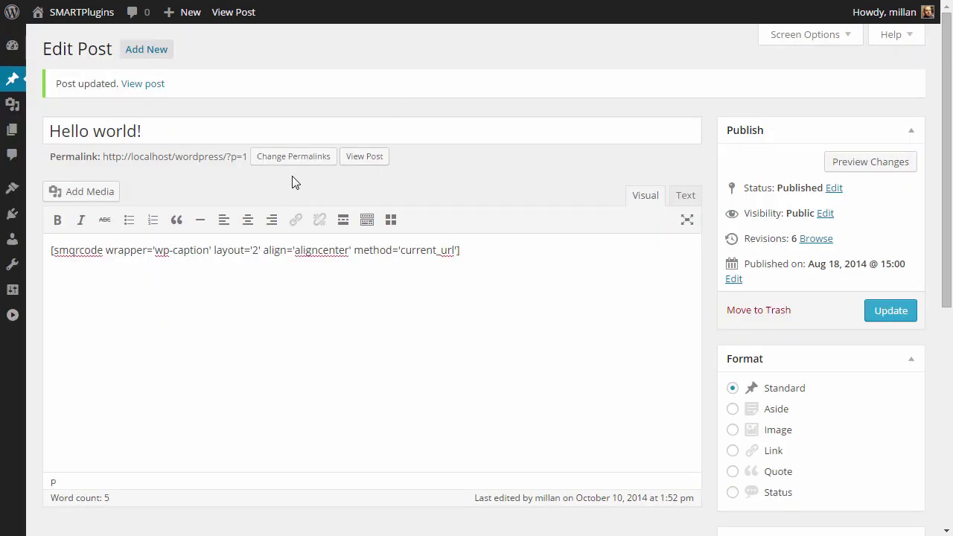
left_click(391, 220)
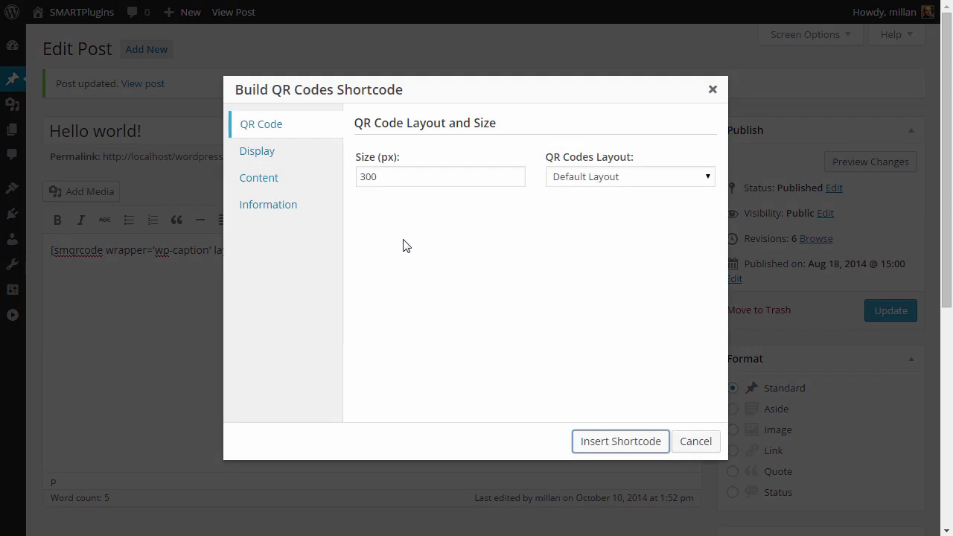
- Set the QR size to 140, alignment and wrapper to None, and Show Content as Text to Show
left_click_drag(364, 175, 334, 182)
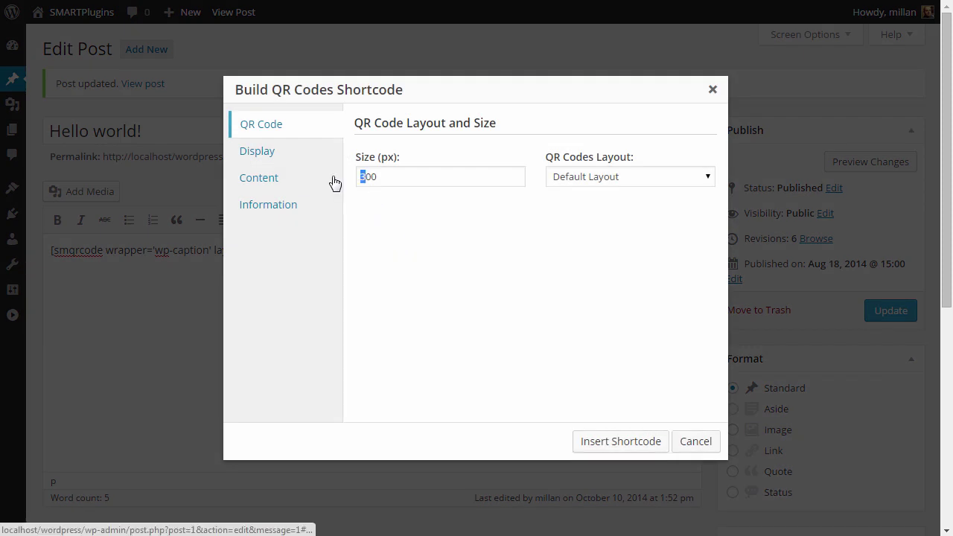
type("40")
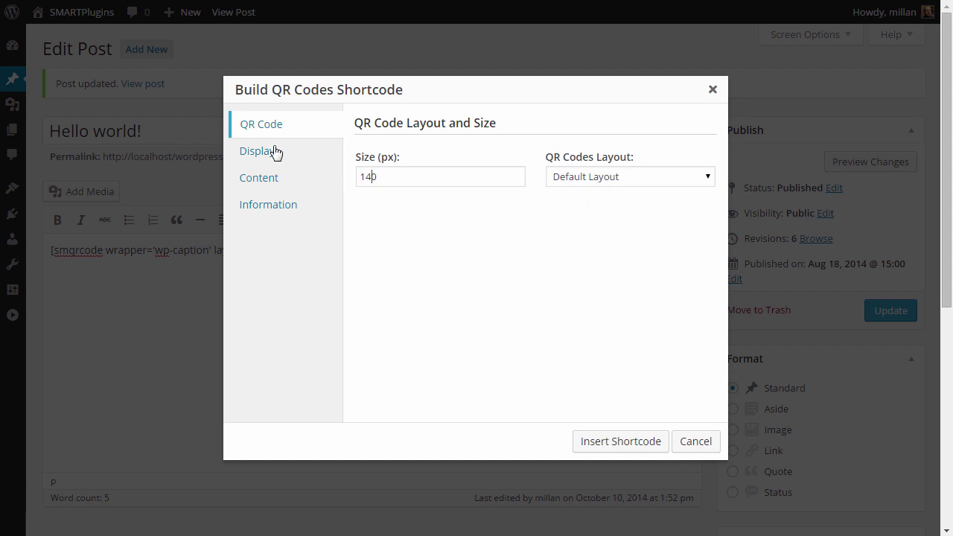
left_click(275, 152)
left_click(414, 180)
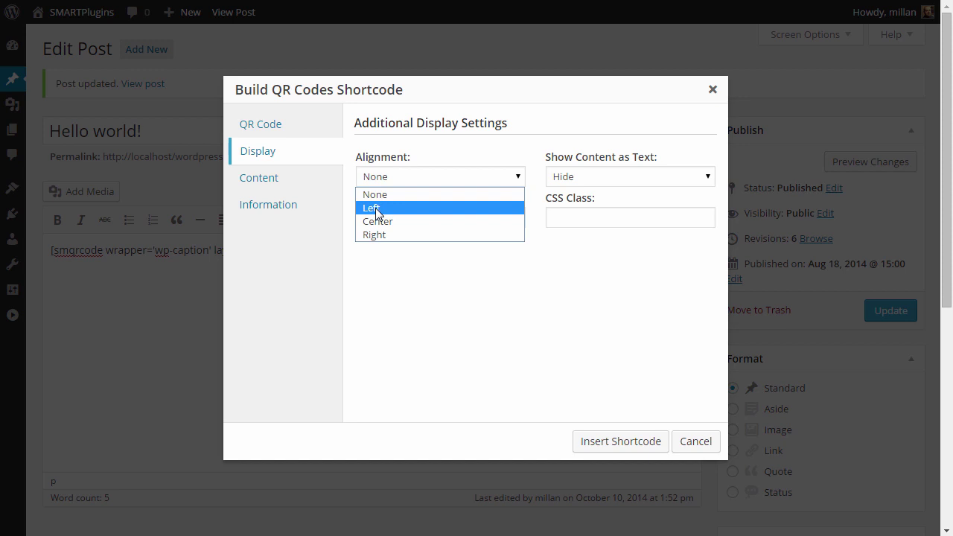
left_click(376, 195)
left_click(441, 217)
left_click(409, 236)
left_click(600, 177)
left_click(593, 197)
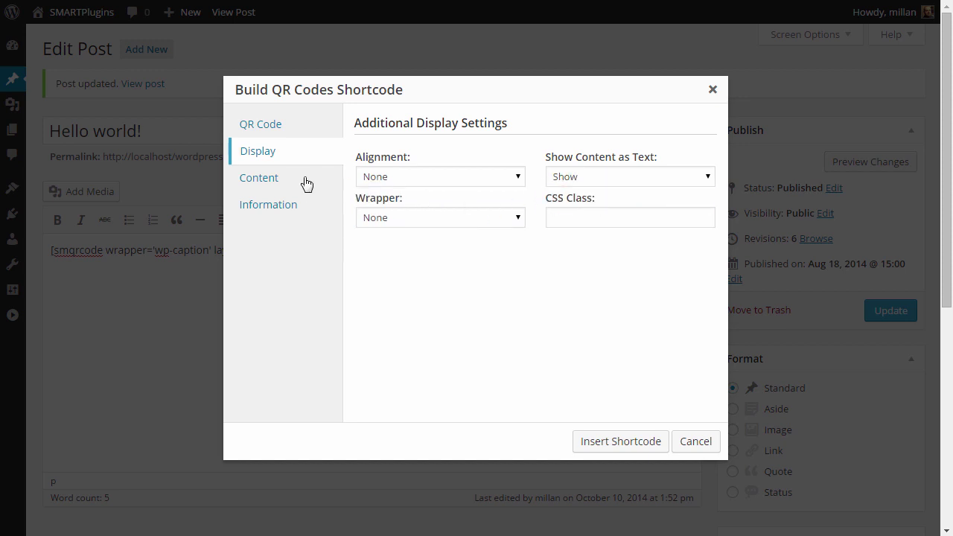
- Encode the text 'This is my custom QR Code.' and insert the shortcode
left_click(280, 181)
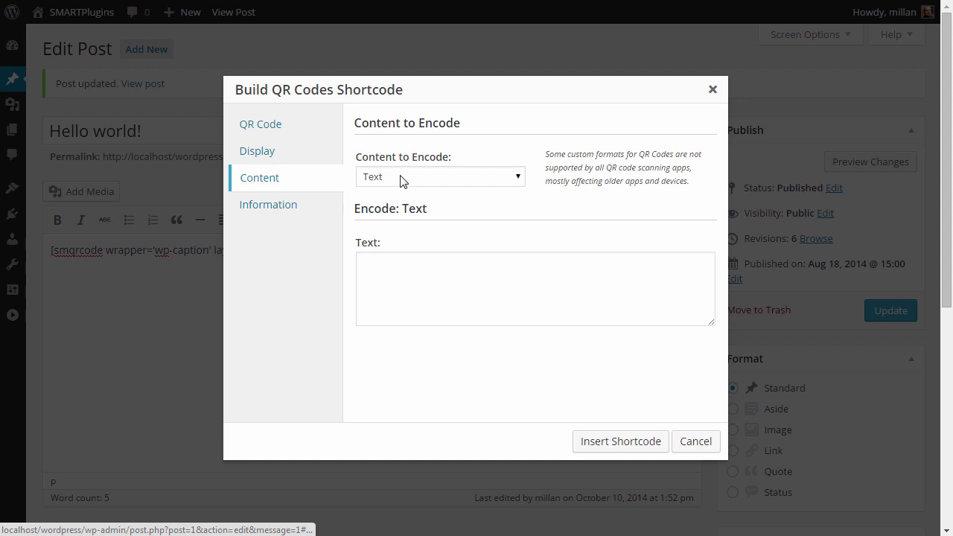
left_click(416, 307)
type("This is my custo")
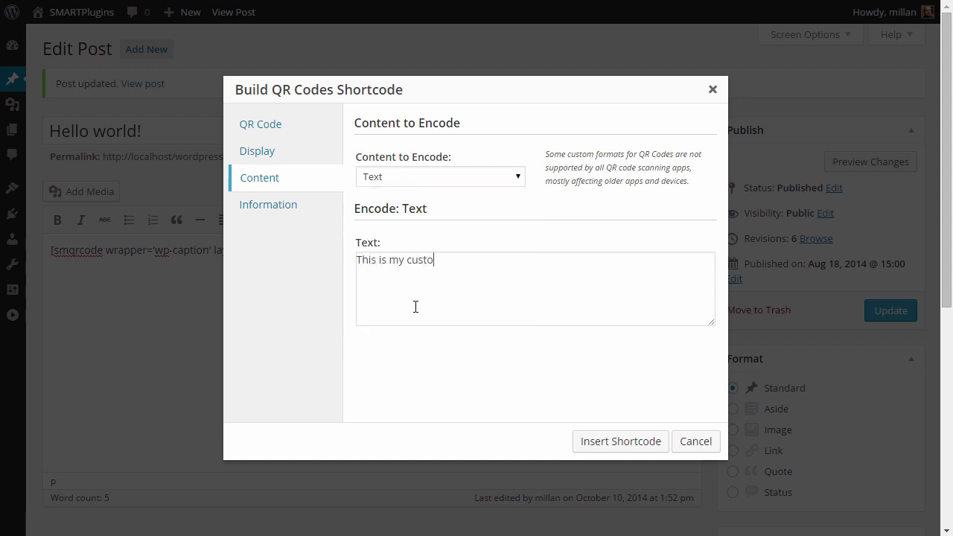
type("m QR Code.")
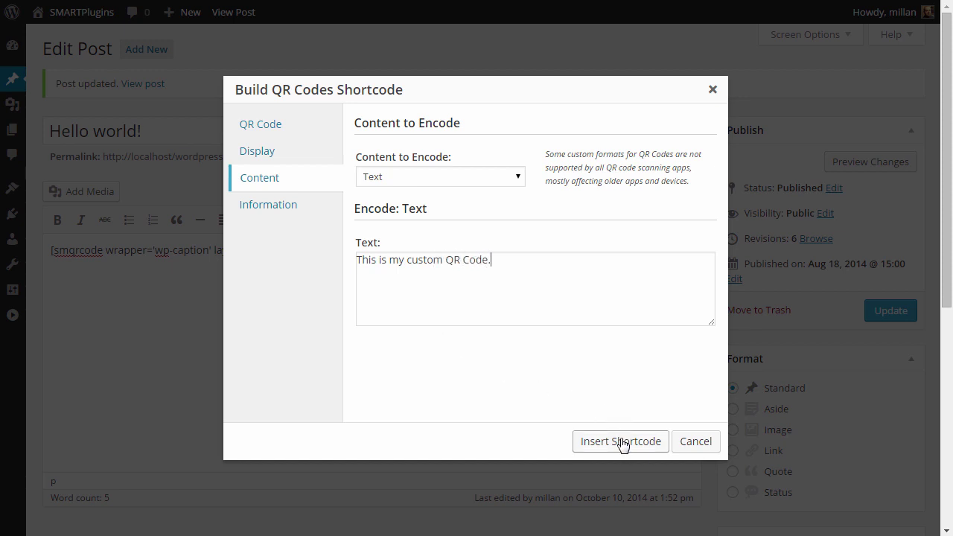
left_click(621, 442)
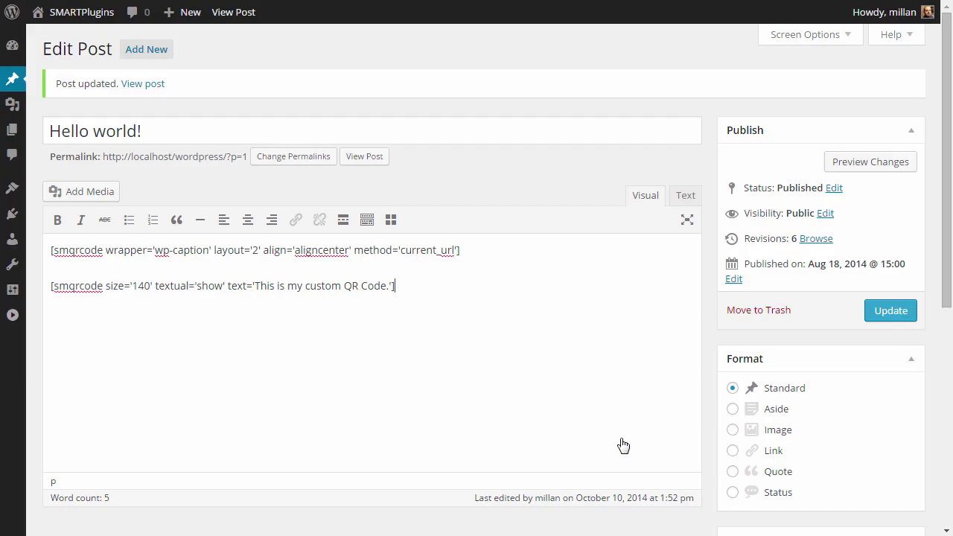
- Update the post, scroll through both QR codes on the live page, and return via Edit Post
left_click(882, 312)
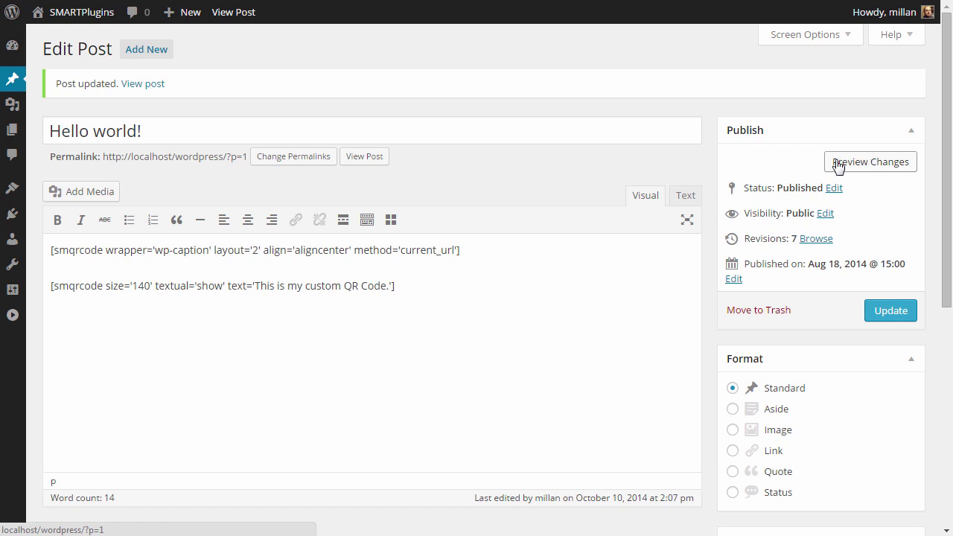
left_click(365, 159)
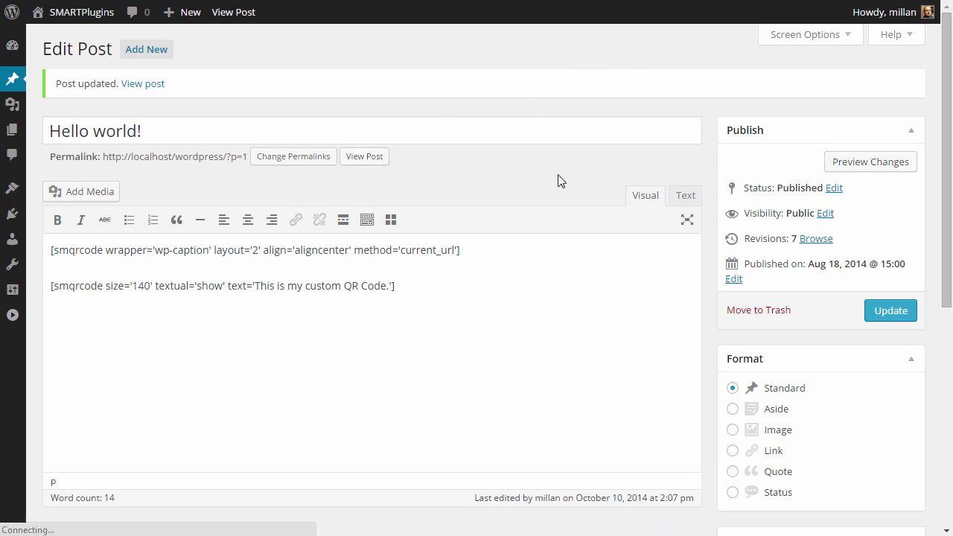
scroll(464, 247, "down", 5)
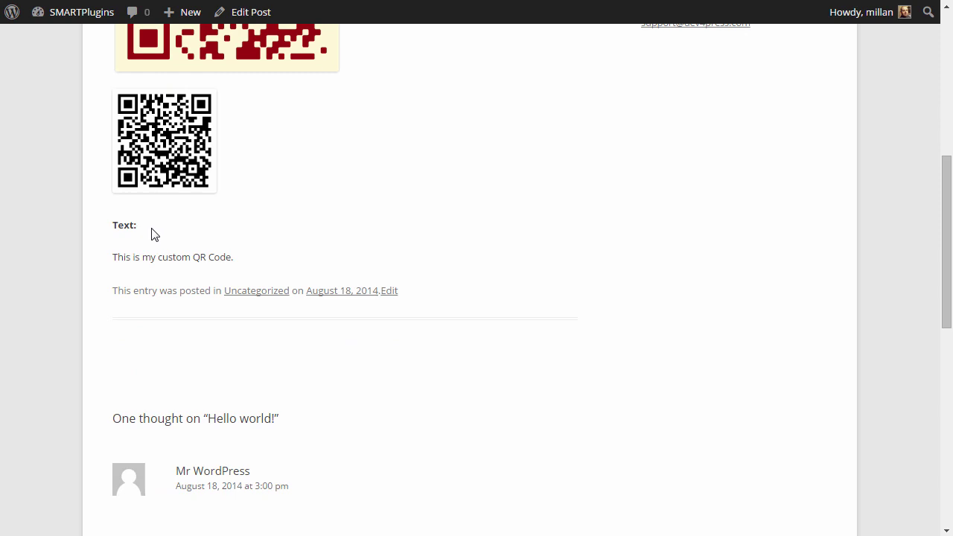
scroll(167, 186, "up", 2)
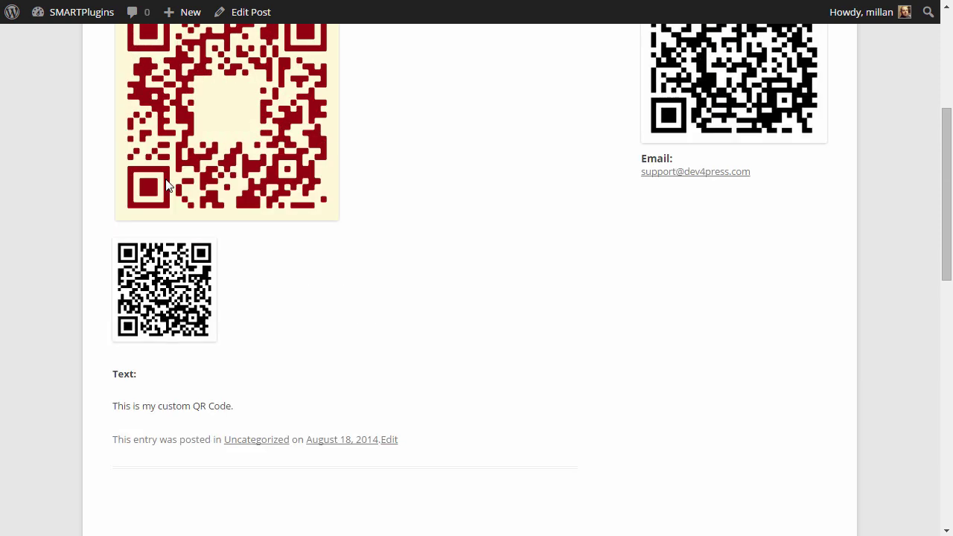
scroll(167, 185, "down", 1)
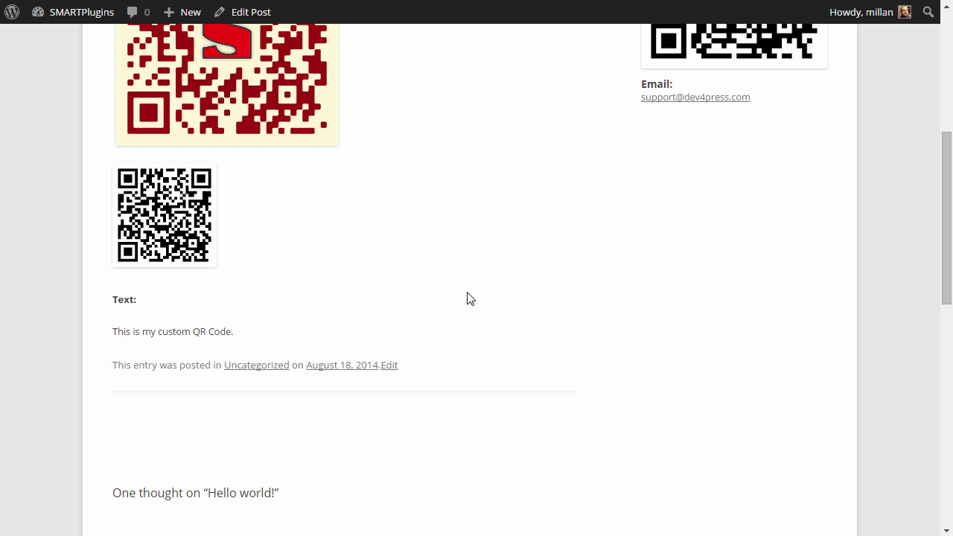
scroll(466, 297, "up", 1)
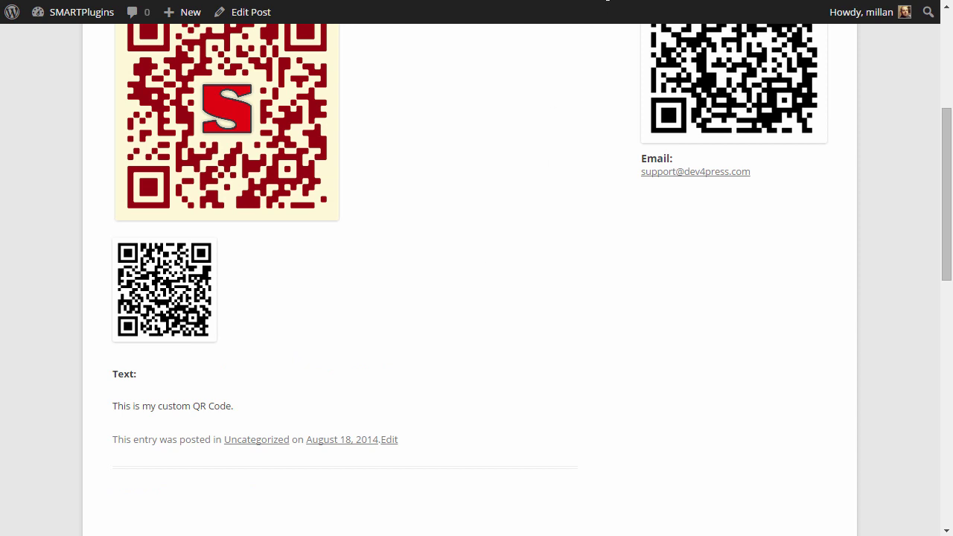
left_click(261, 13)
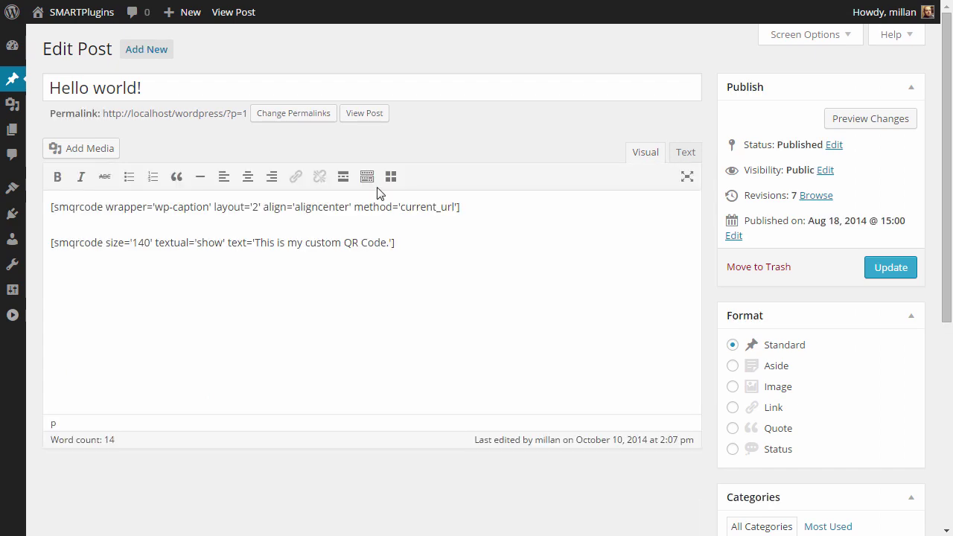
left_click(390, 176)
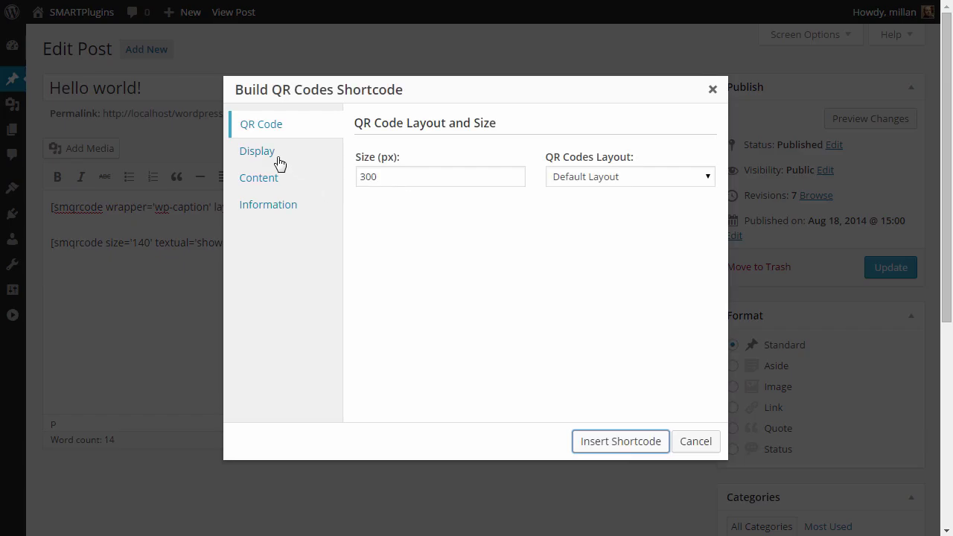
left_click(279, 163)
left_click(607, 223)
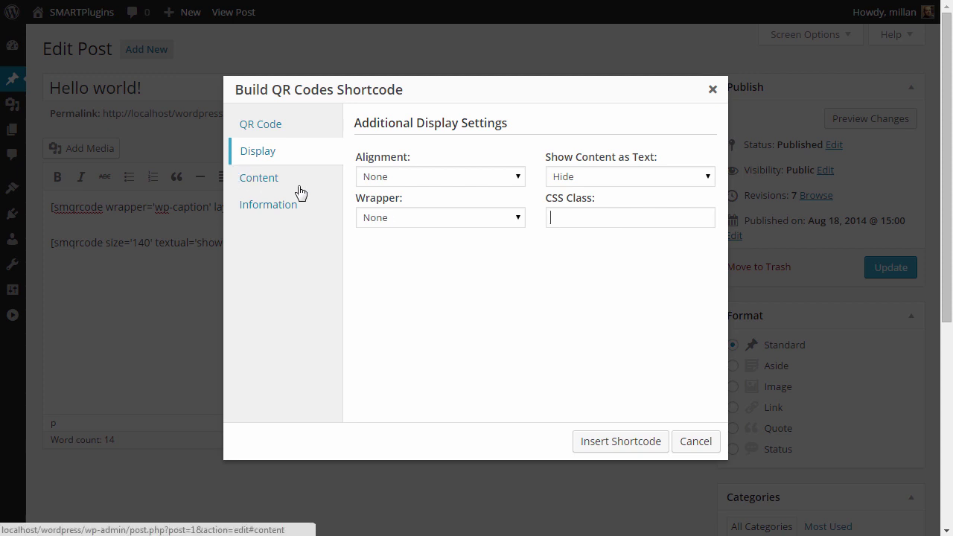
left_click(691, 442)
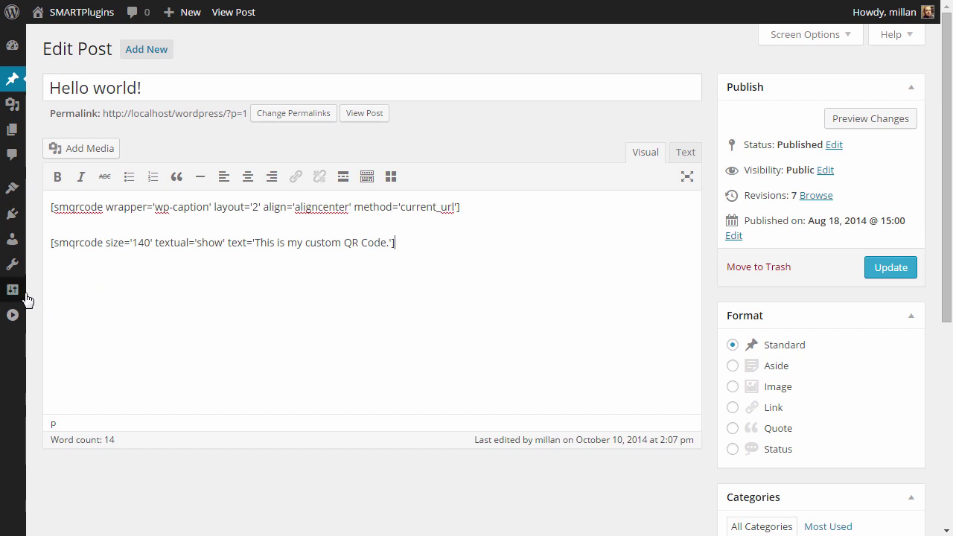
mouse_move(26, 294)
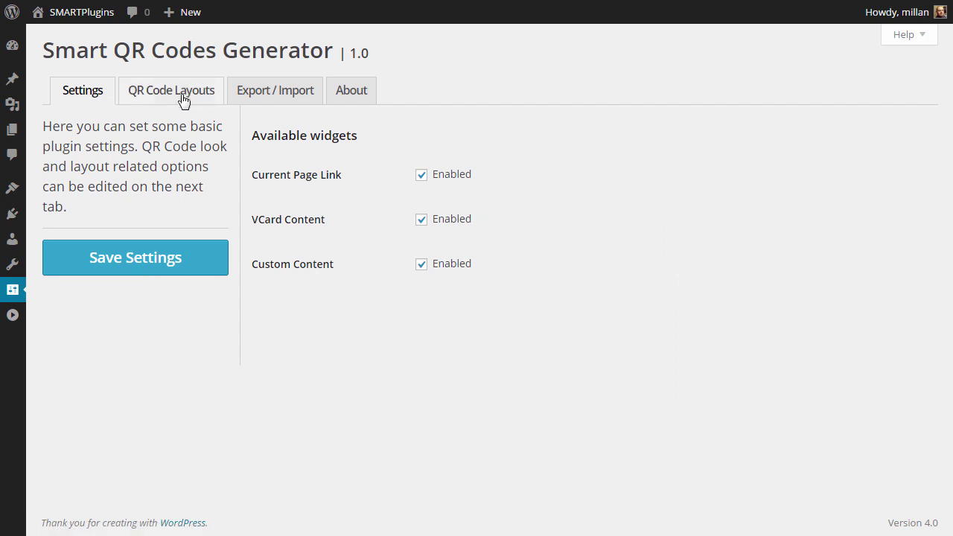
- Show the QR Code Layouts tab listing Default Layout and My Layout
left_click(183, 96)
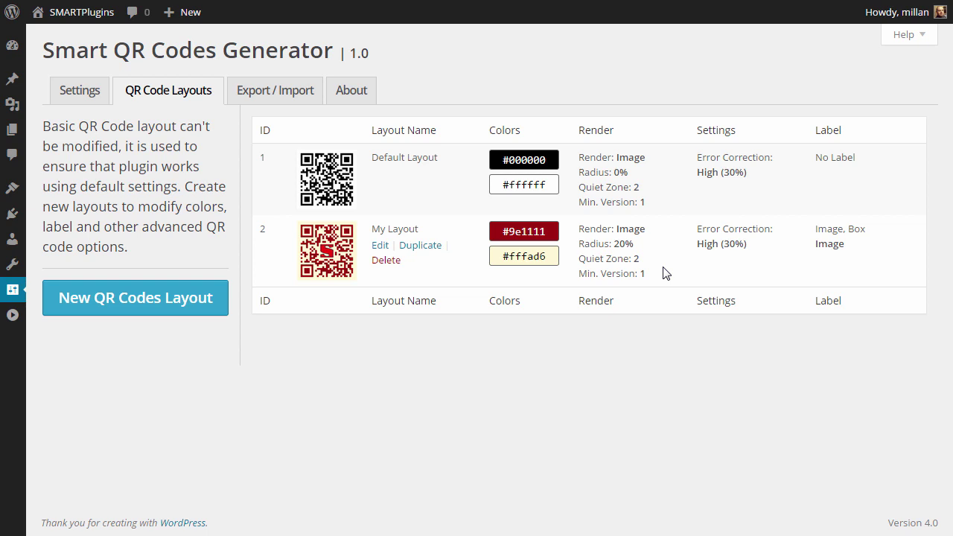
mouse_move(326, 246)
- Duplicate My Layout and give the copy fill colour #0f9e54, keeping mode Normal
left_click(421, 246)
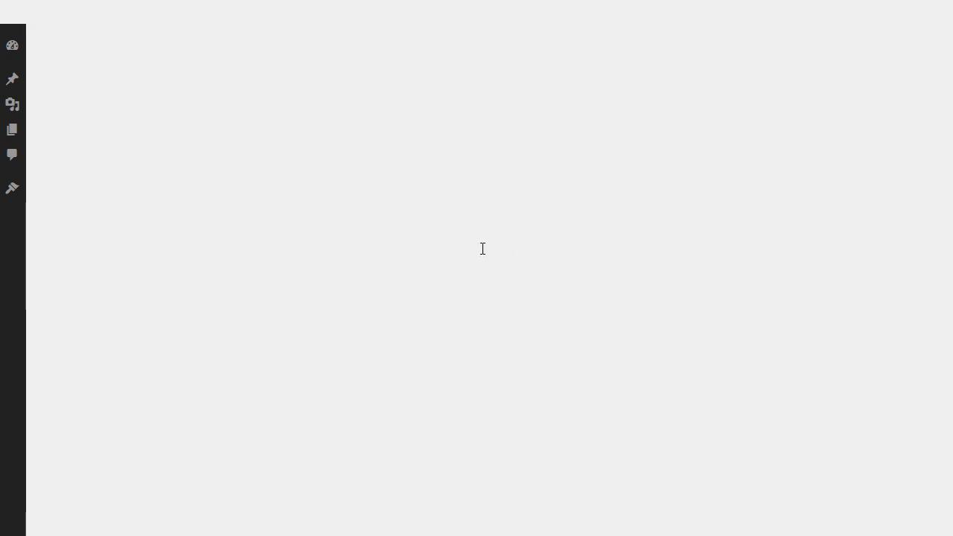
scroll(703, 253, "down", 3)
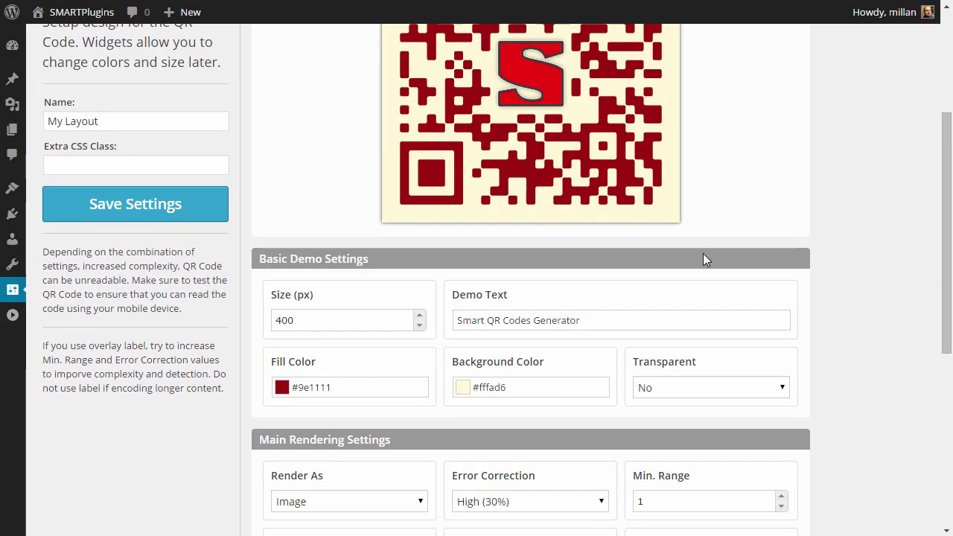
left_click(328, 388)
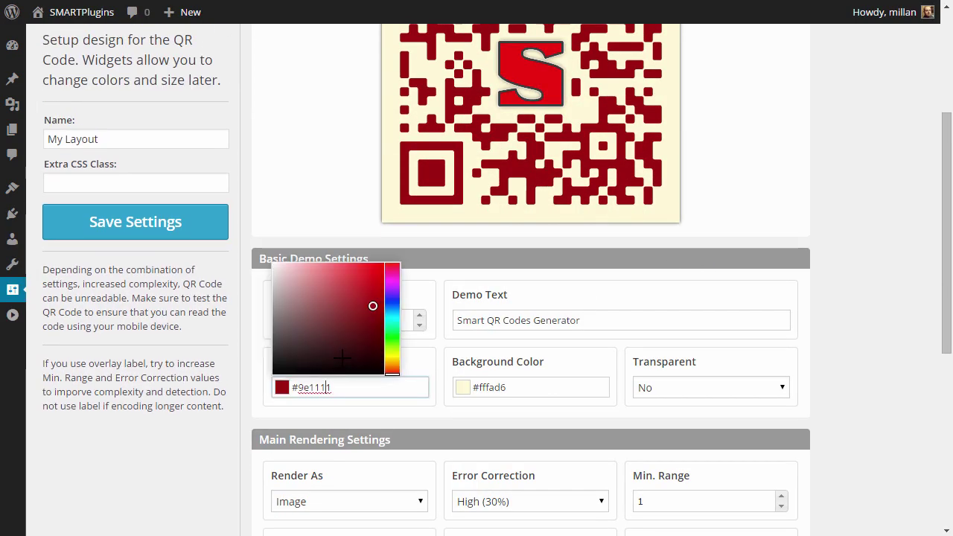
key("ctrl+a")
type("#0f9e54")
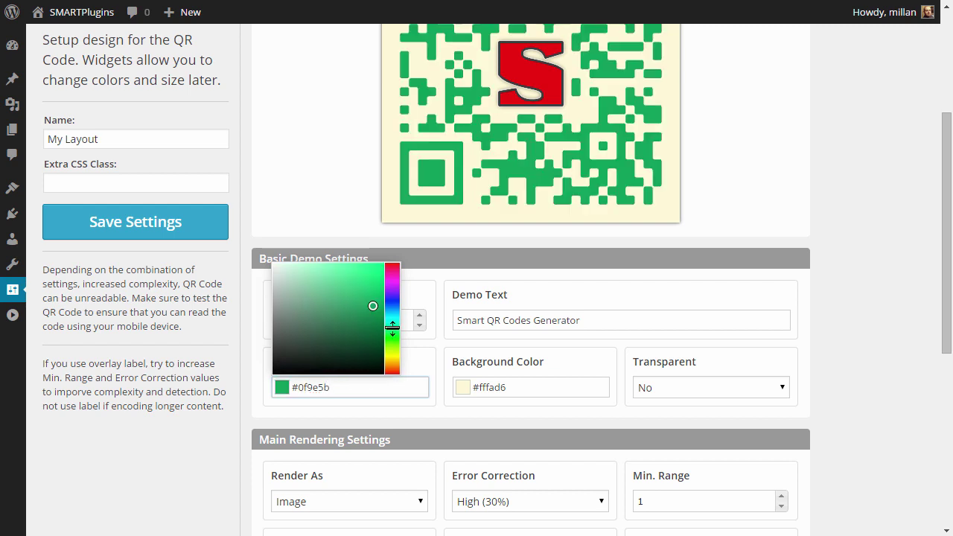
left_click(782, 371)
scroll(744, 402, "down", 2)
left_click(655, 421)
left_click(672, 441)
scroll(732, 285, "up", 5)
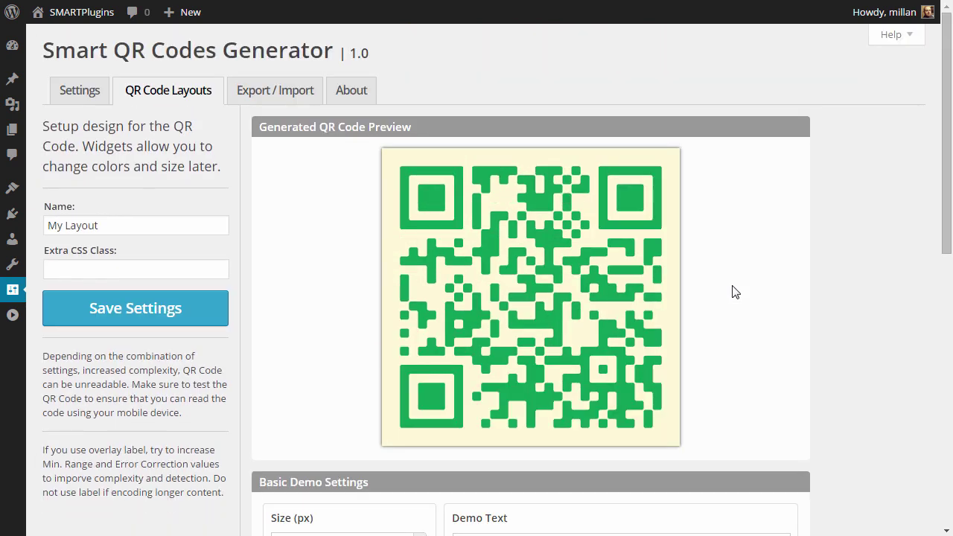
- Name the copy My Layout Green and save it as a new layout
left_click(116, 225)
type("Green")
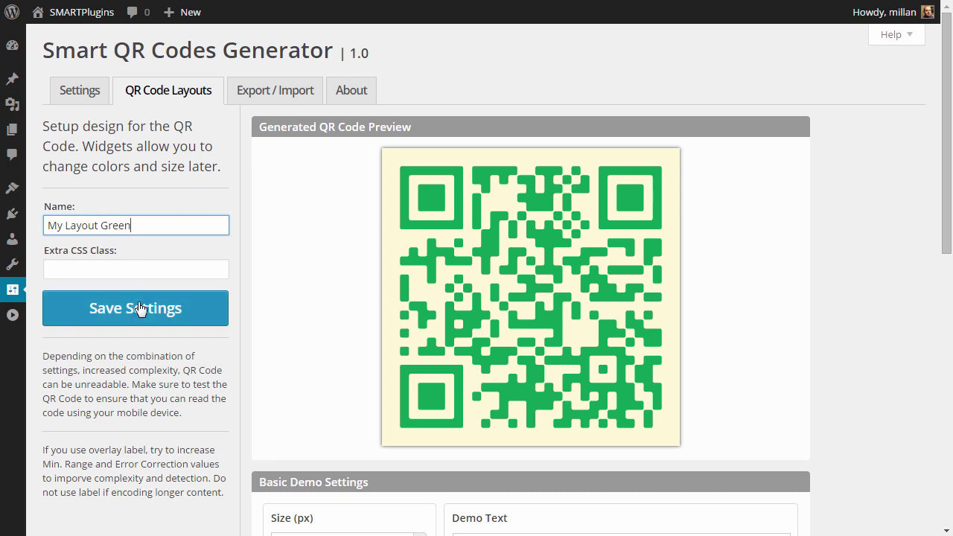
left_click(140, 308)
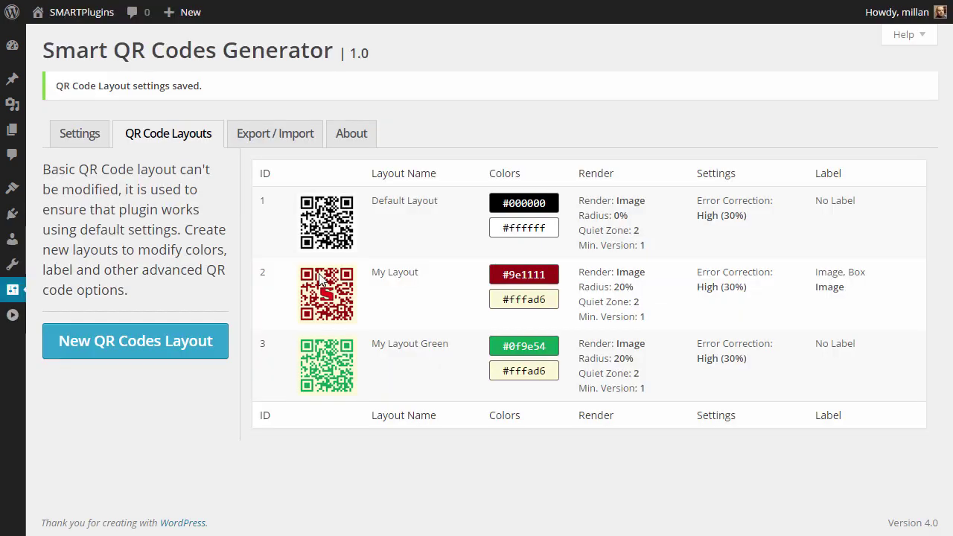
mouse_move(330, 365)
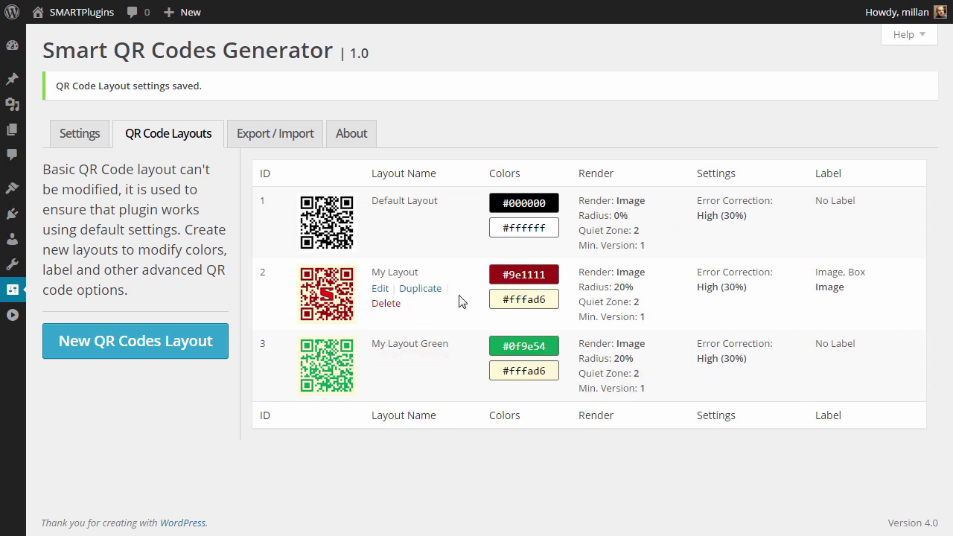
mouse_move(325, 215)
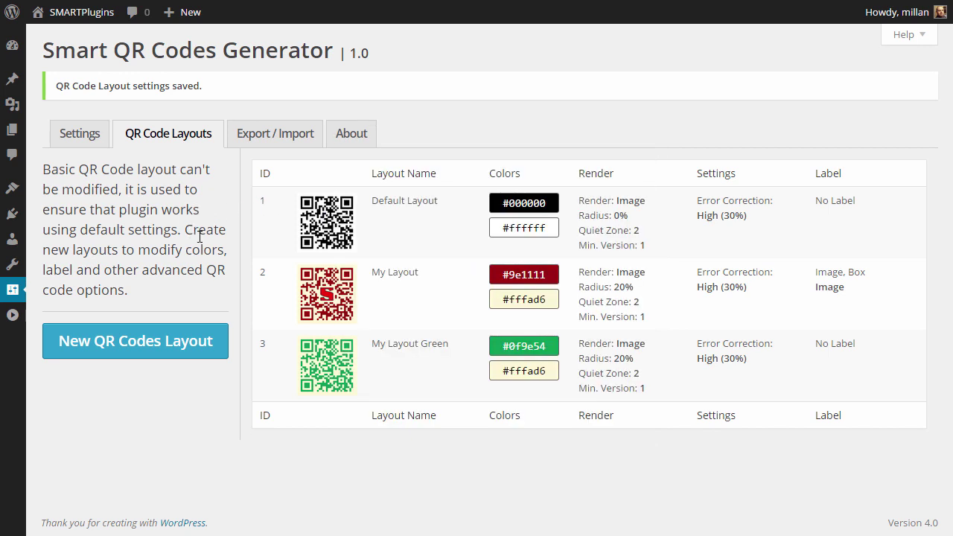